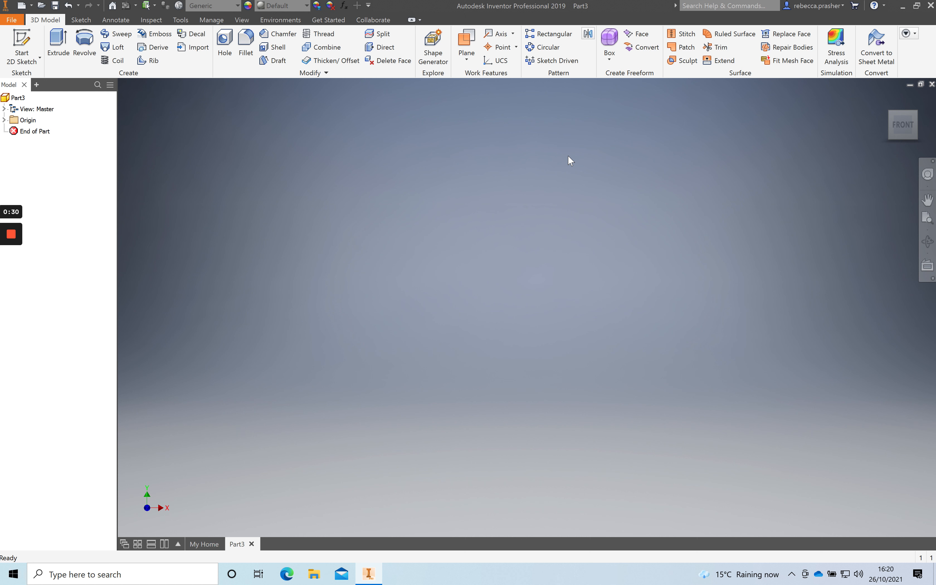
Start a sketch on the horizontal XZ origin plane and draw a 20 by 1.5 mm rectangle with one corner at the origin
{"action": "left_click", "coordinate": [22, 39]}
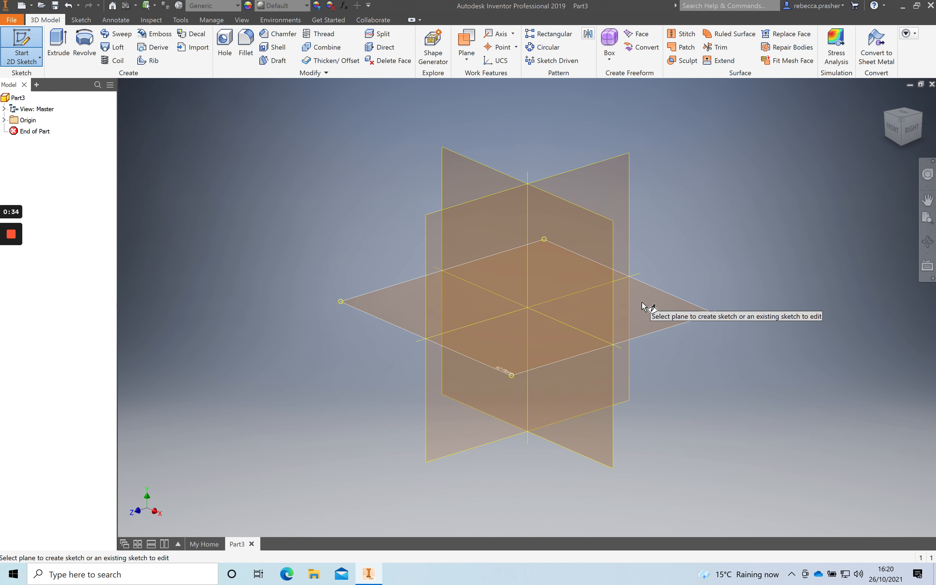
{"action": "left_click", "coordinate": [642, 301]}
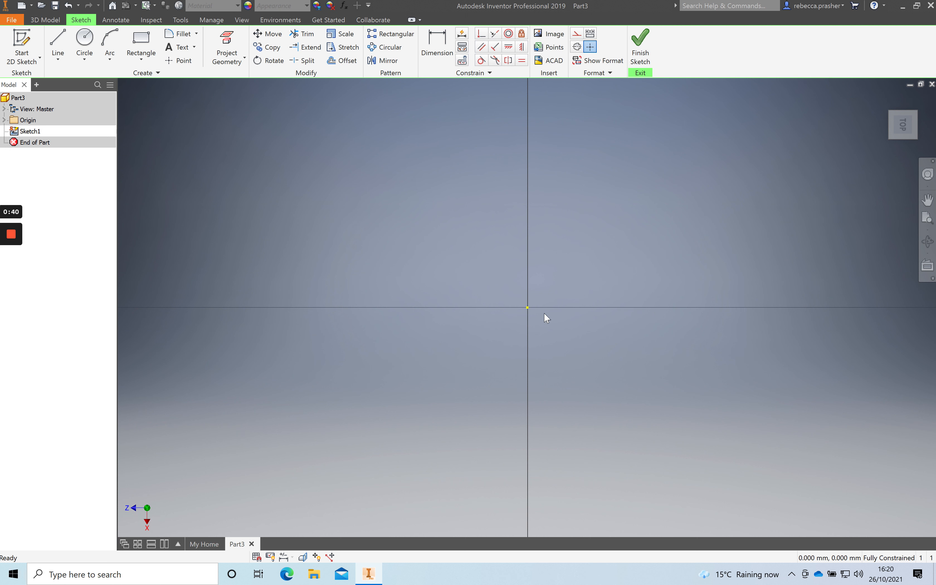
{"action": "left_click", "coordinate": [141, 41]}
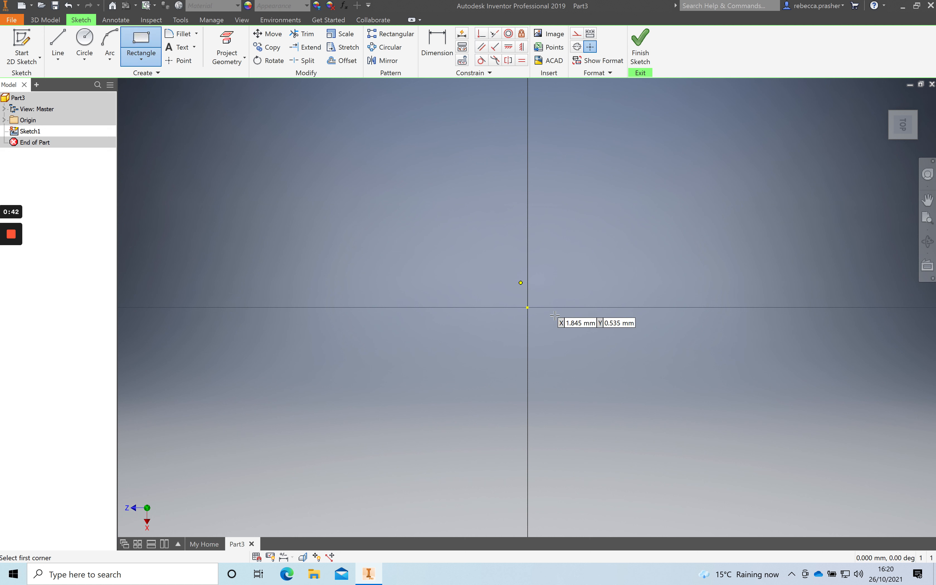
{"action": "left_click", "coordinate": [528, 307]}
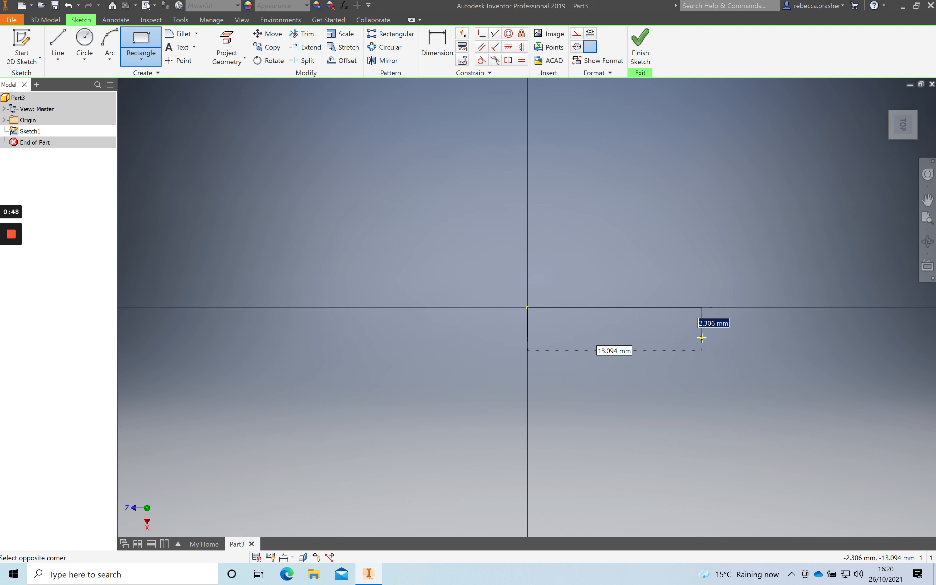
{"action": "type", "text": "2"}
{"action": "key", "text": "Tab"}
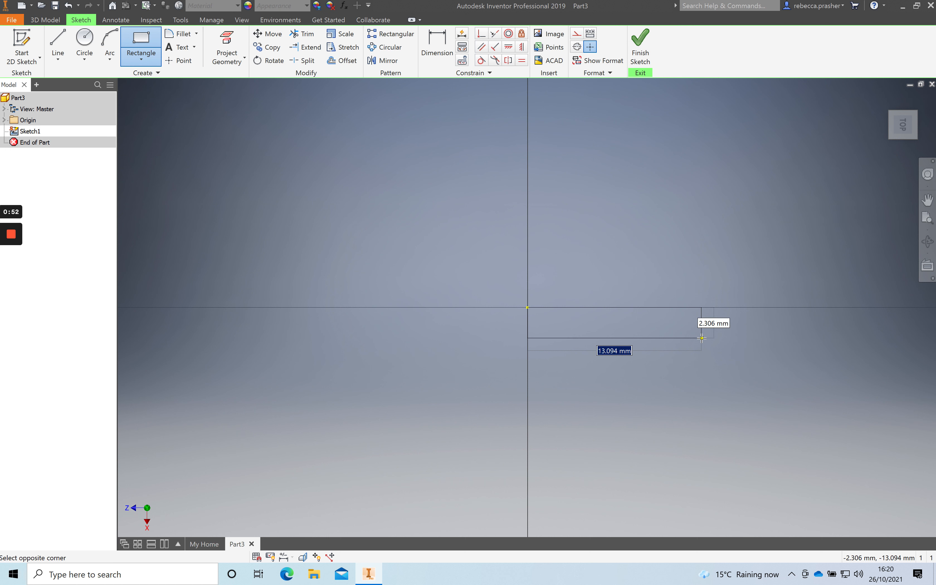
{"action": "type", "text": "20"}
{"action": "key", "text": "Tab"}
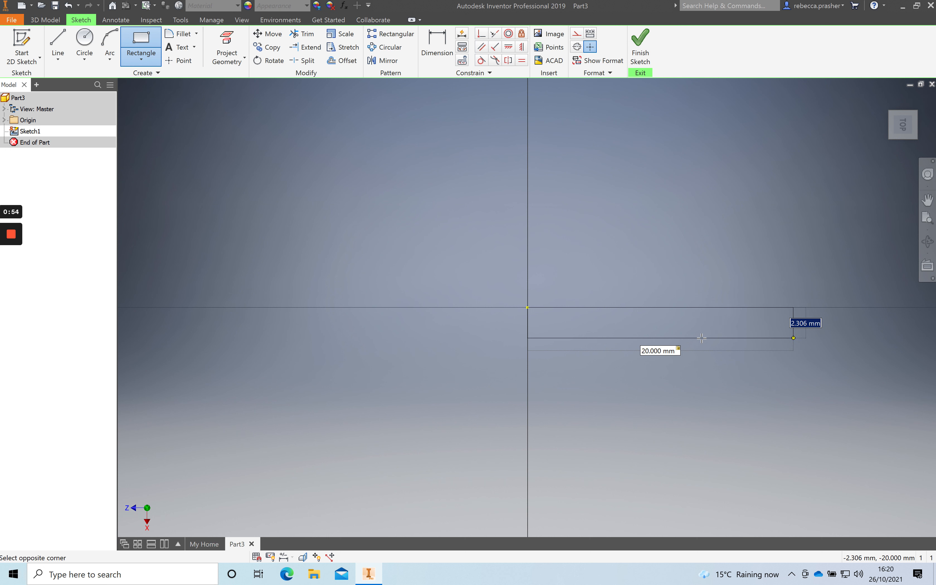
{"action": "type", "text": "1"}
{"action": "key", "text": "Return"}
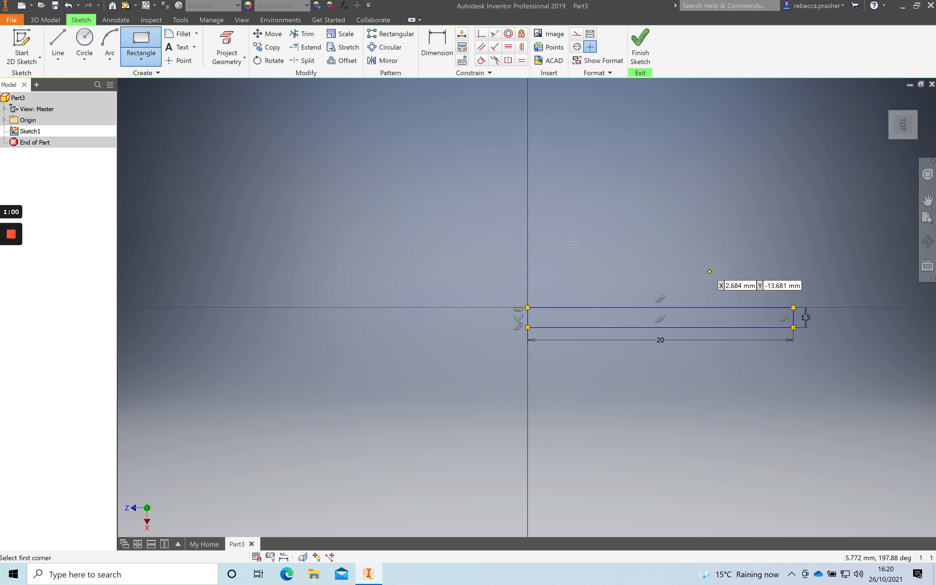
Draw a three-point arc of 35 mm radius between the ends of the rectangle's upper long edge, bulging outward
{"action": "left_click", "coordinate": [109, 44]}
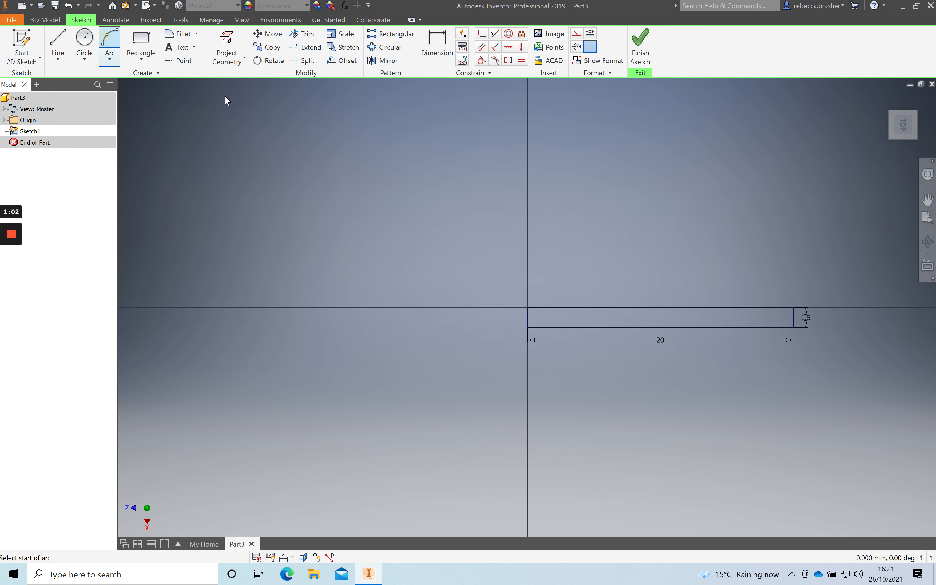
{"action": "left_click", "coordinate": [527, 307]}
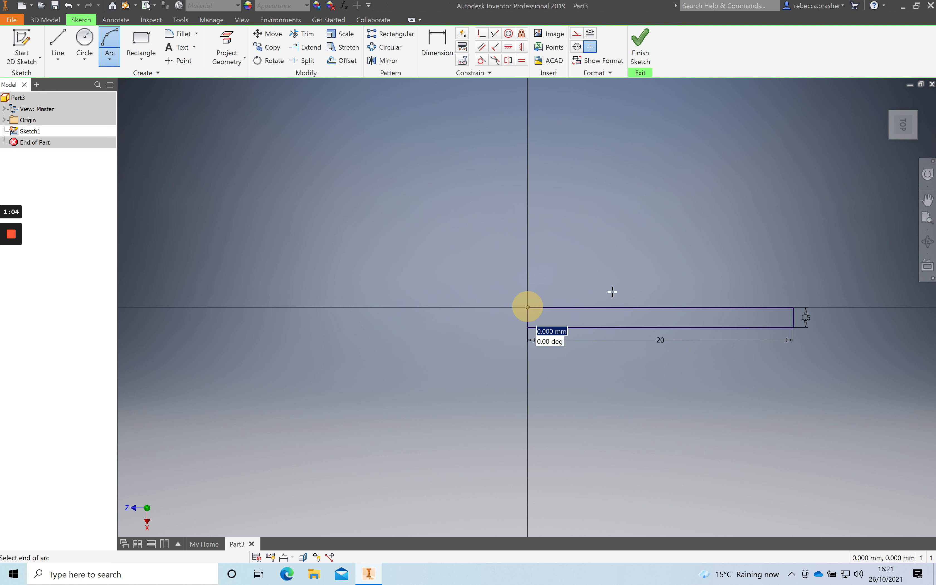
{"action": "left_click", "coordinate": [793, 307]}
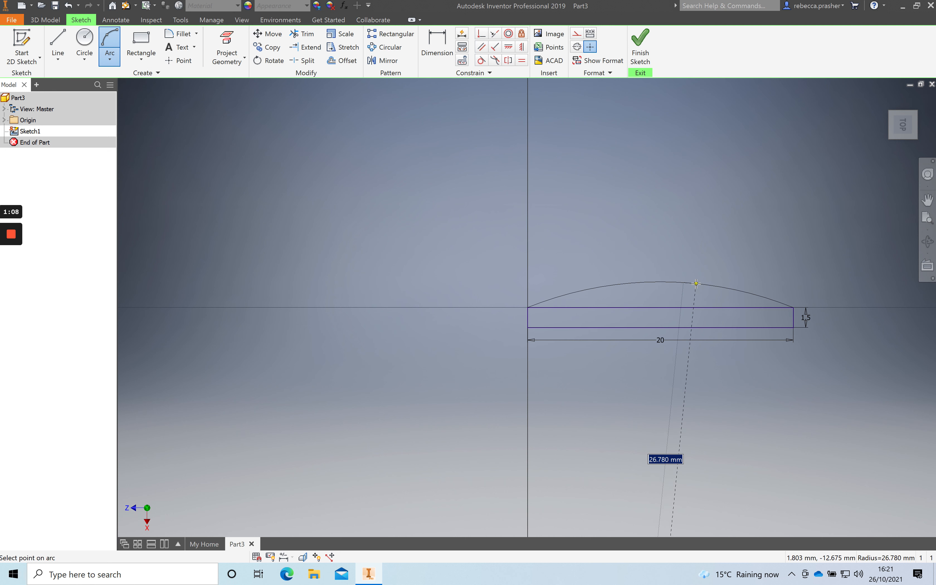
{"action": "type", "text": "3"}
{"action": "type", "text": "5"}
{"action": "key", "text": "Return"}
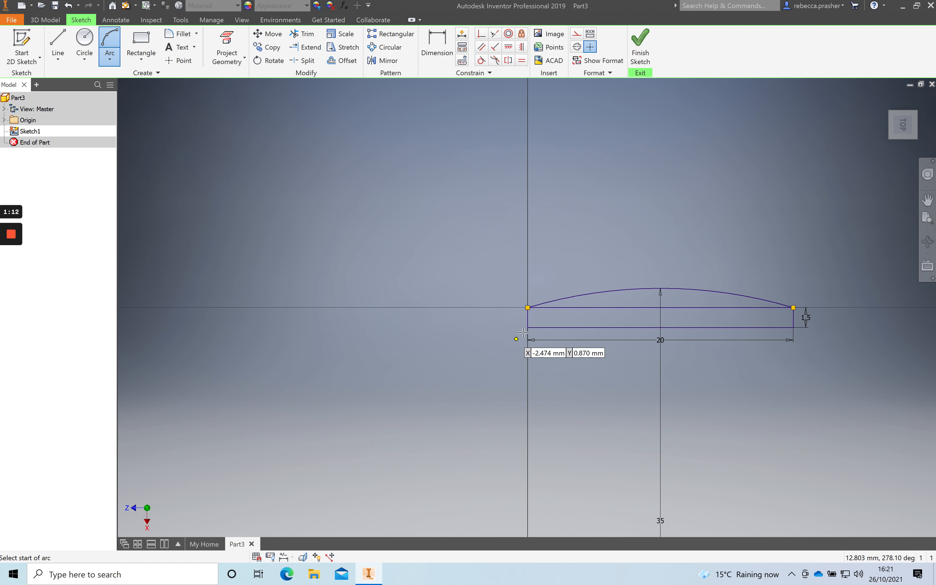
Draw a matching three-point arc of 35 mm radius between the ends of the rectangle's lower long edge, bulging the same way
{"action": "left_click", "coordinate": [528, 327]}
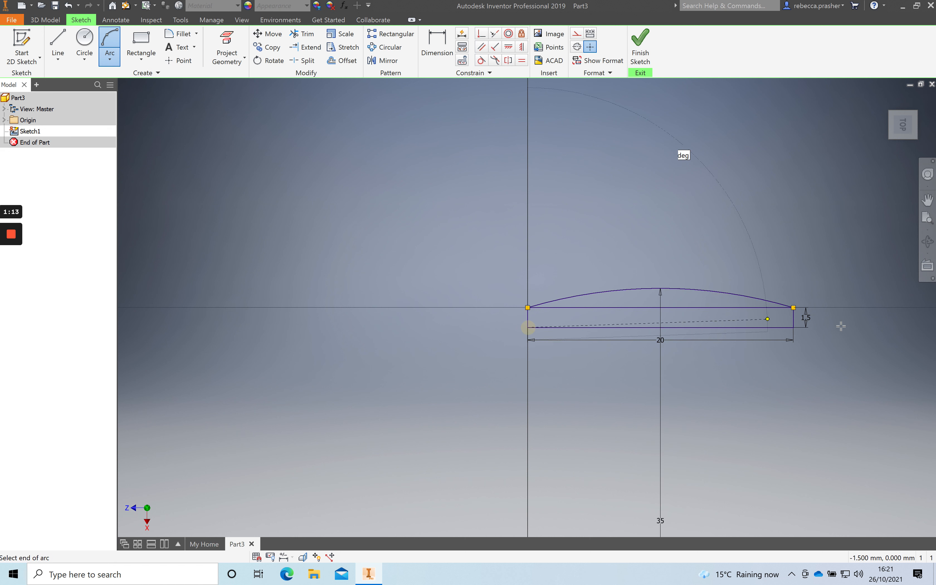
{"action": "left_click", "coordinate": [793, 328]}
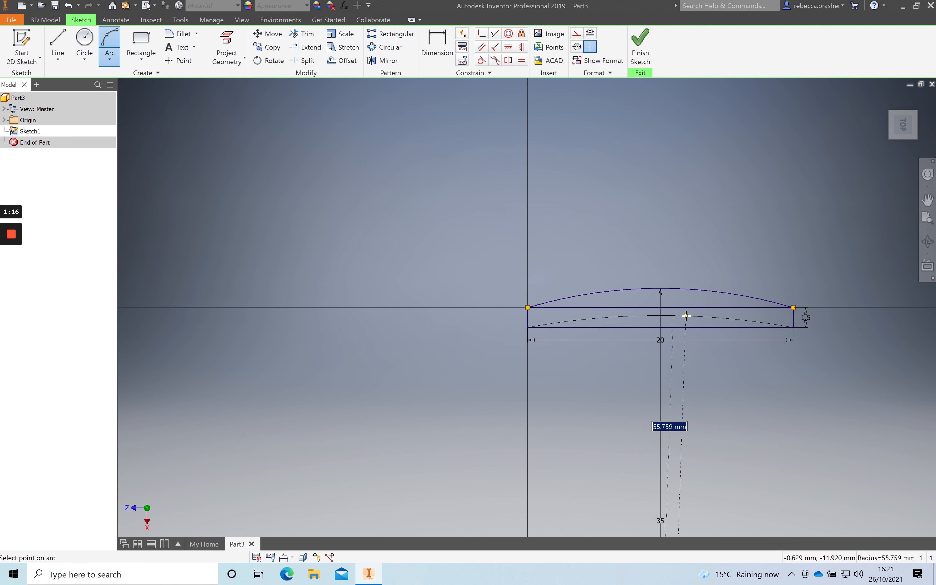
{"action": "type", "text": "3"}
{"action": "key", "text": "Return"}
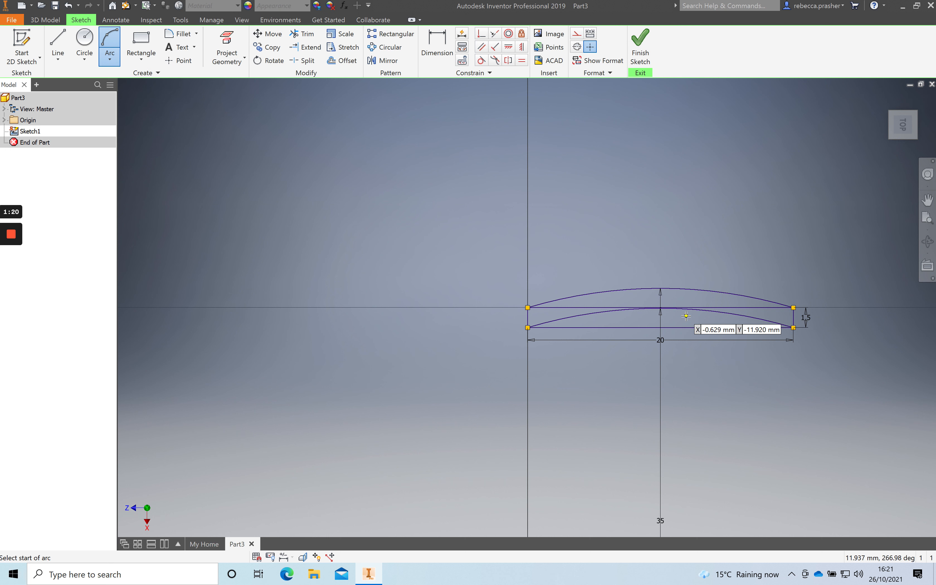
{"action": "key", "text": "Escape"}
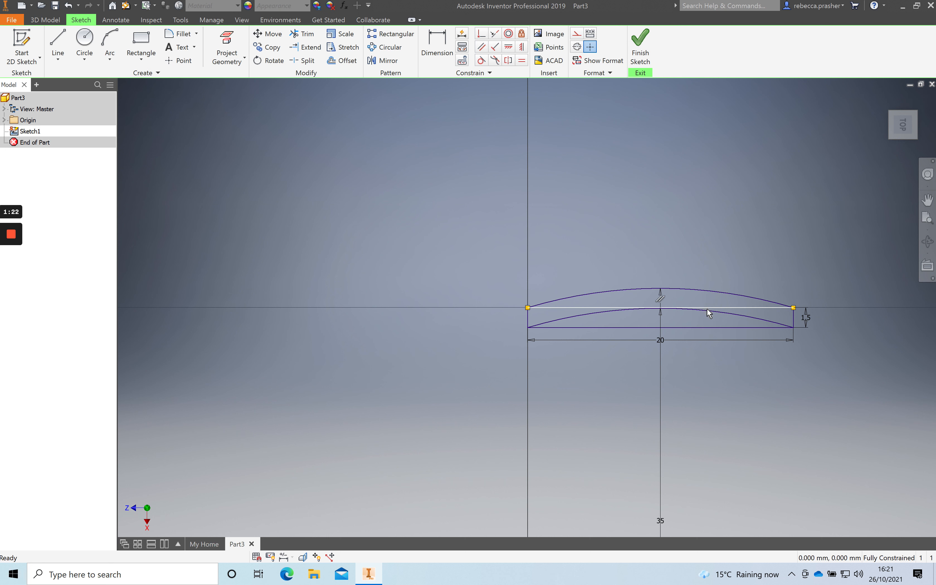
Delete the rectangle's two straight long edges, keeping both arcs
{"action": "right_click", "coordinate": [709, 313]}
{"action": "left_click", "coordinate": [707, 281]}
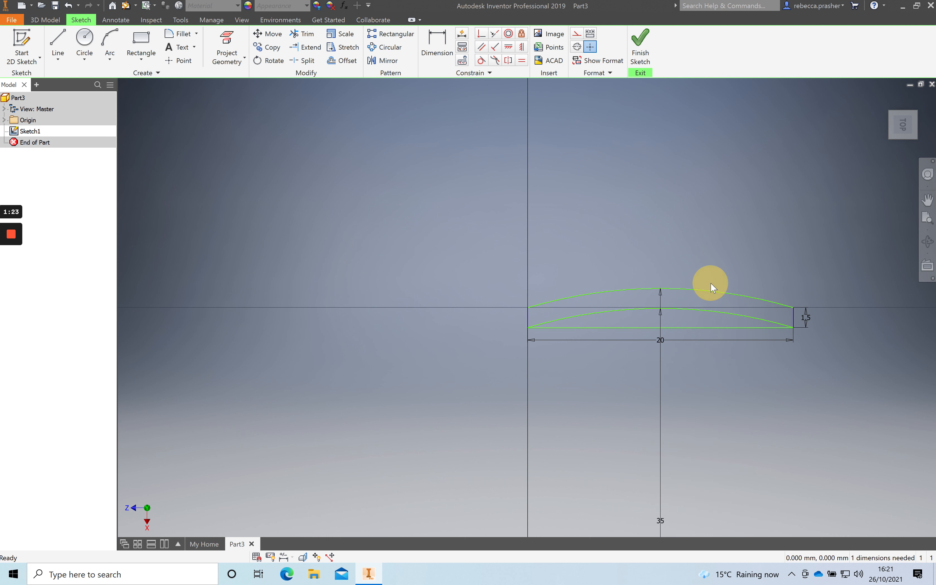
{"action": "right_click", "coordinate": [714, 327]}
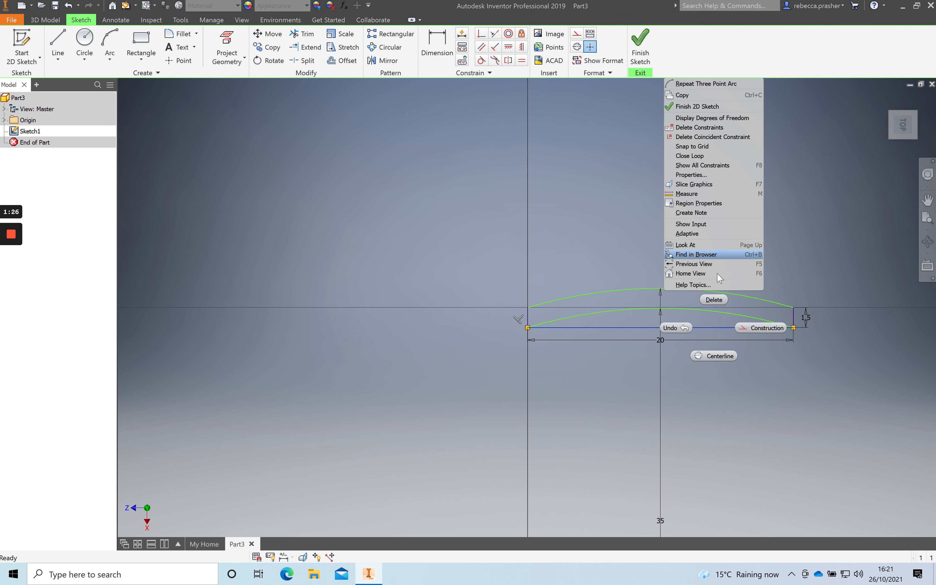
{"action": "left_click", "coordinate": [703, 297]}
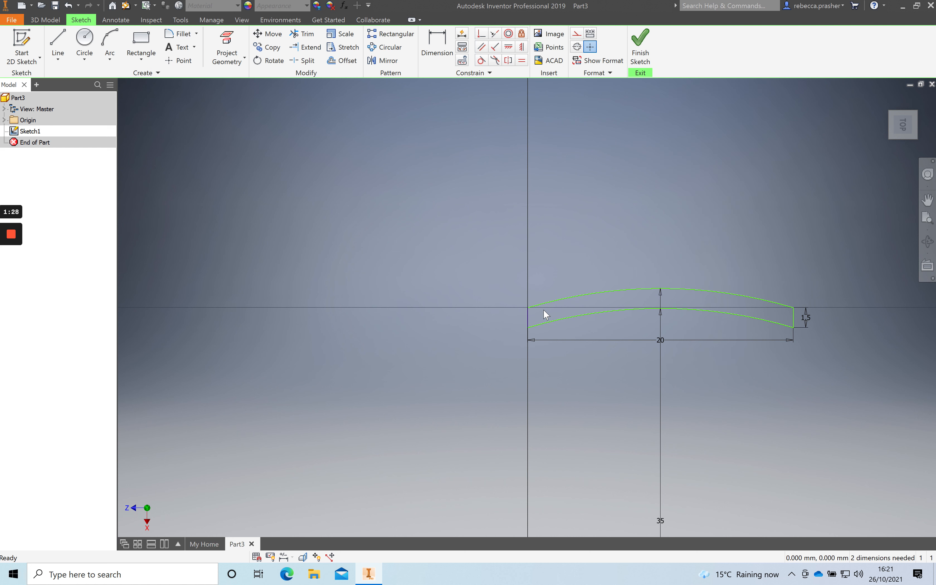
Close the profile with a short line joining the two arcs' ends at the origin side, and finish the sketch
{"action": "left_click", "coordinate": [58, 43]}
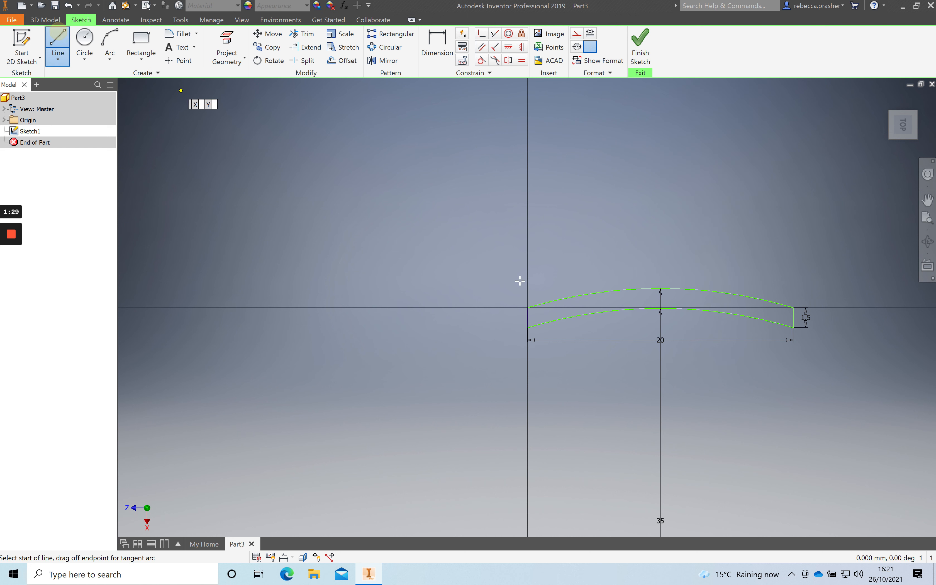
{"action": "left_click", "coordinate": [528, 308]}
{"action": "left_click", "coordinate": [528, 329]}
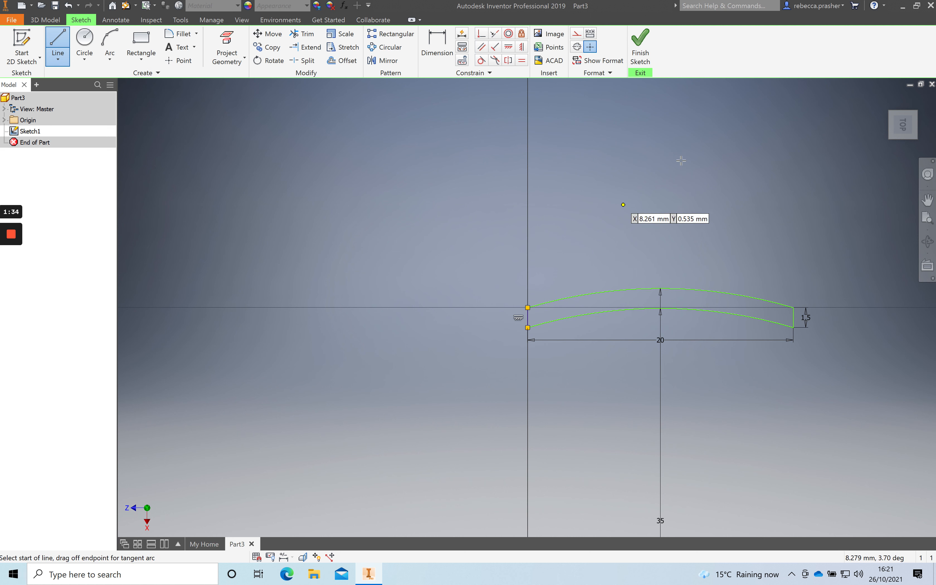
{"action": "left_click", "coordinate": [639, 38]}
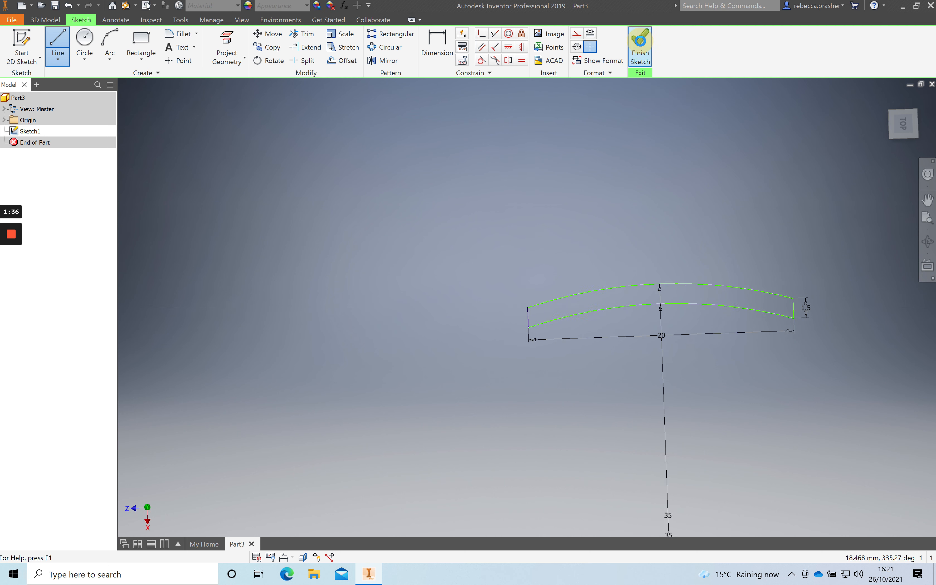
Extrude the closed curved profile upward into a tall solid panel
{"action": "left_click", "coordinate": [58, 47]}
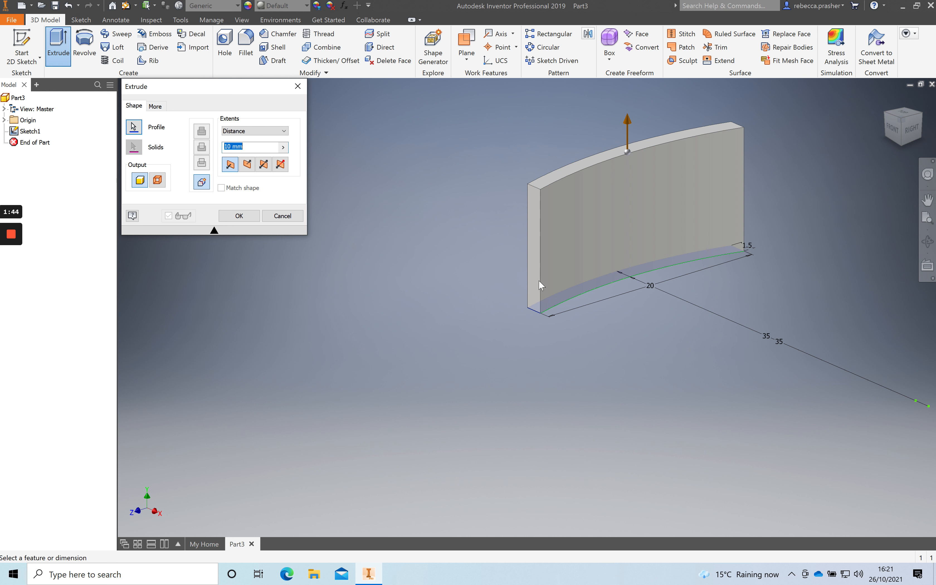
{"action": "type", "text": "20"}
{"action": "key", "text": "Return"}
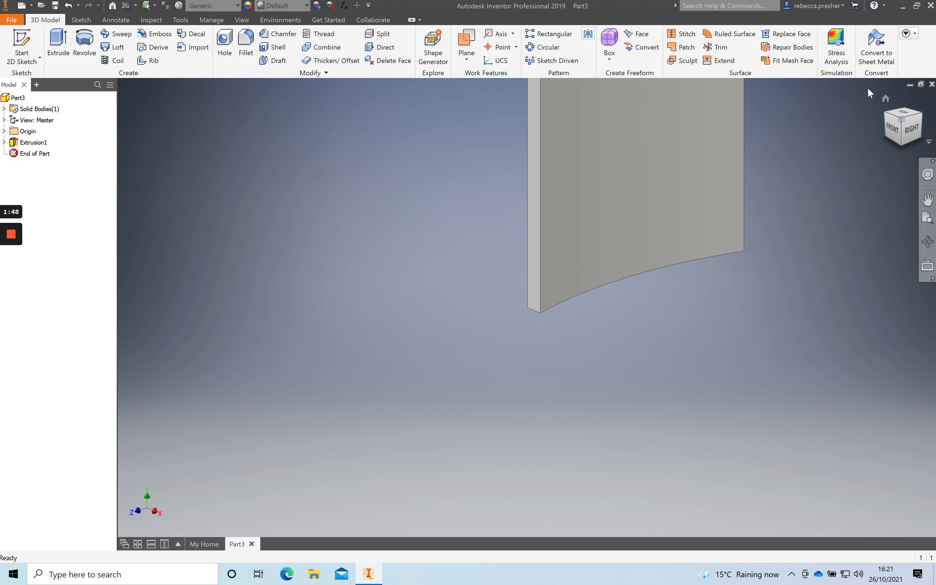
{"action": "left_click", "coordinate": [901, 121]}
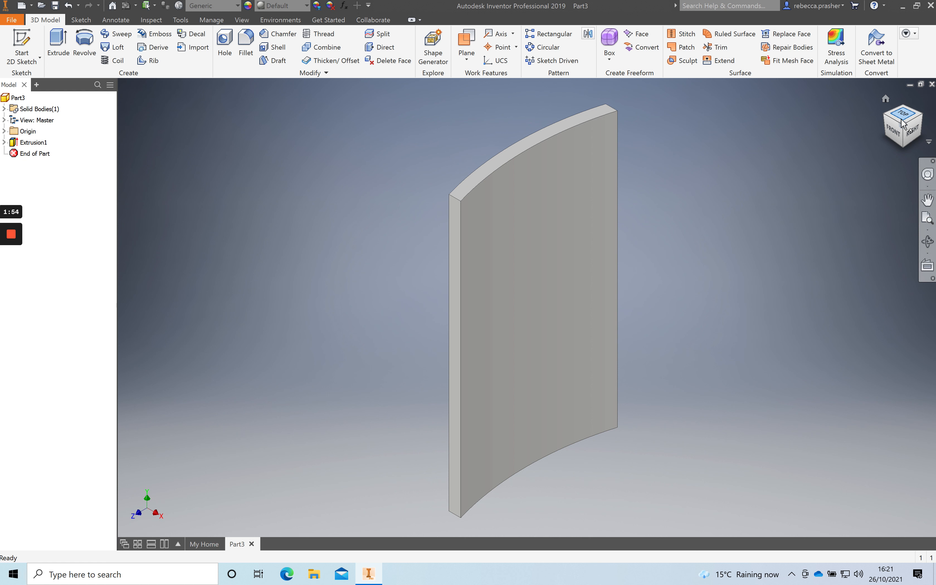
Make the YZ origin plane visible and view it together with the front and left sides of the panel
{"action": "left_click", "coordinate": [886, 116]}
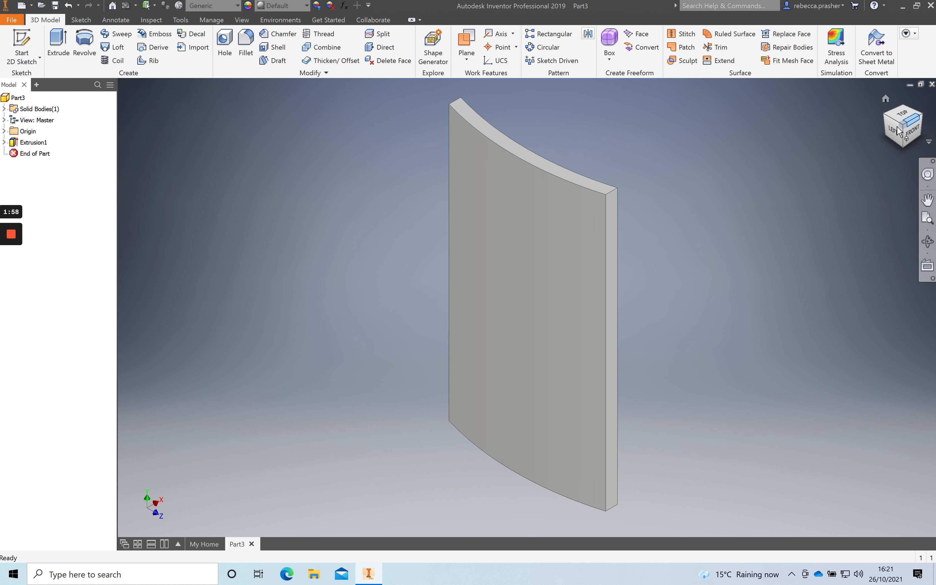
{"action": "left_click", "coordinate": [4, 132]}
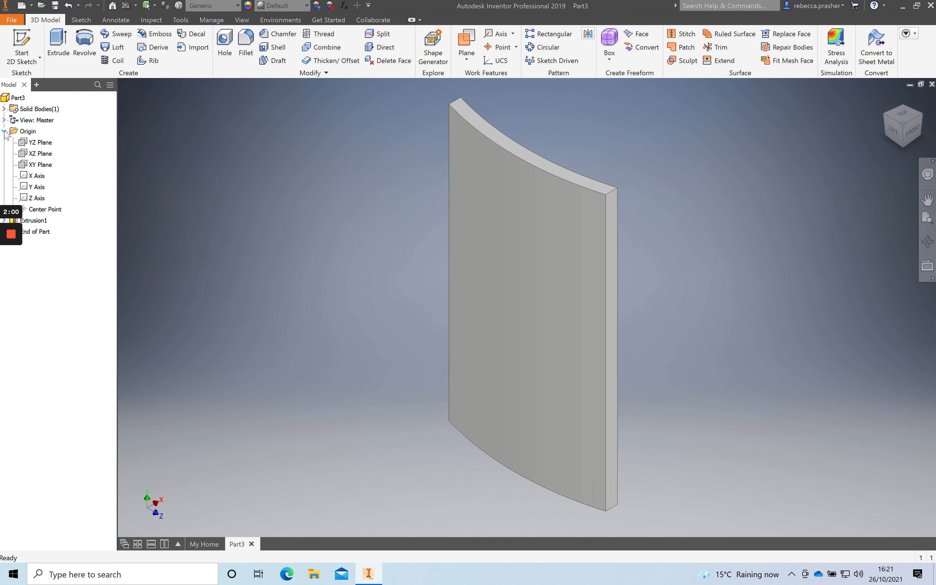
{"action": "right_click", "coordinate": [43, 148]}
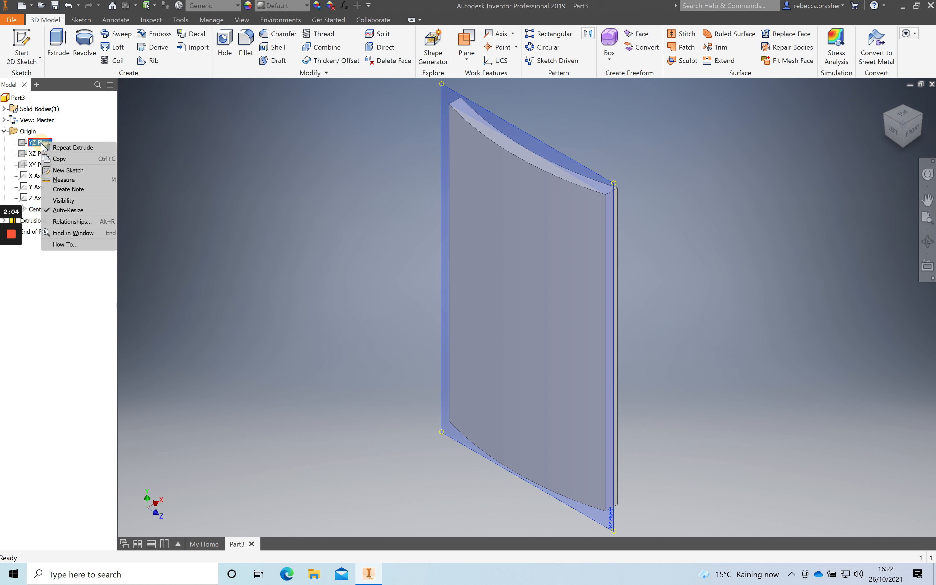
{"action": "left_click", "coordinate": [73, 200]}
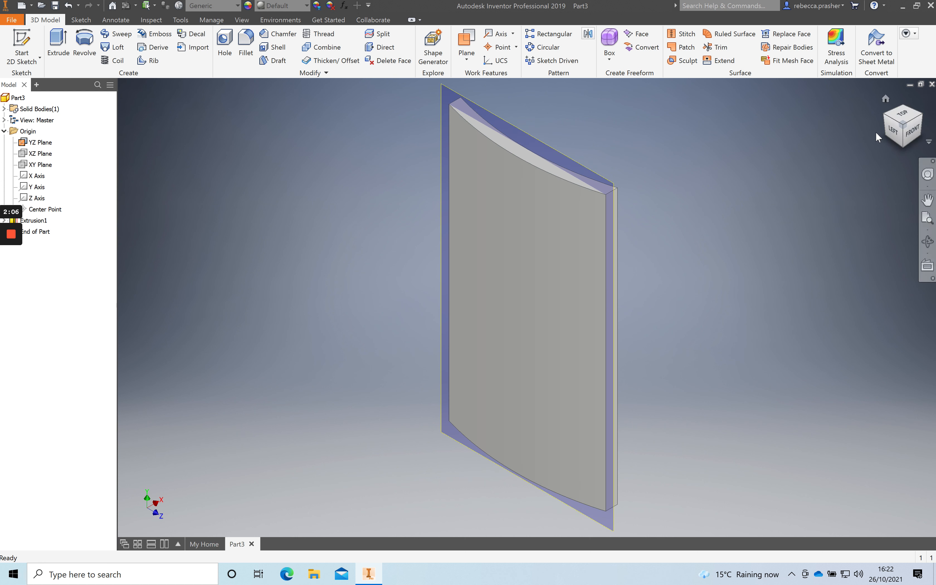
{"action": "left_click", "coordinate": [914, 132]}
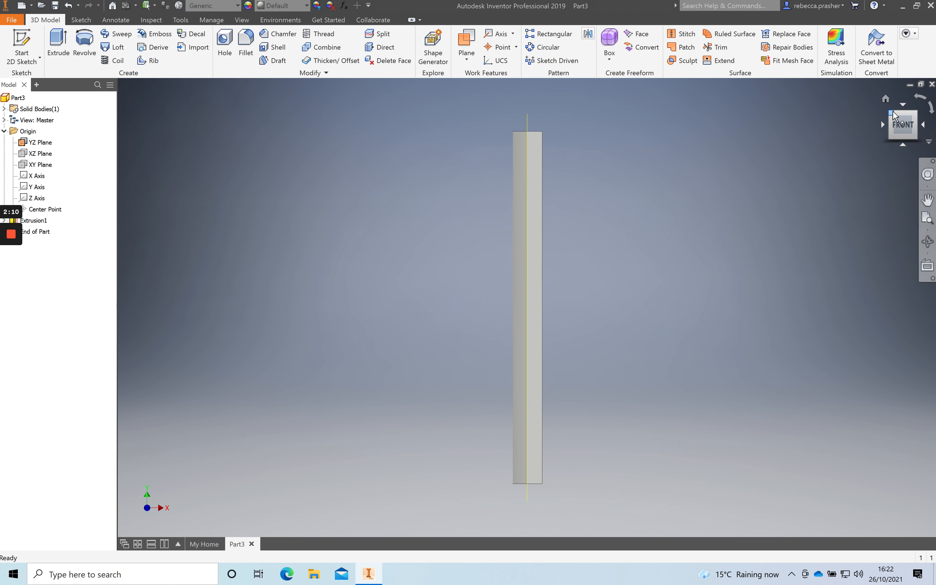
{"action": "left_click", "coordinate": [892, 113]}
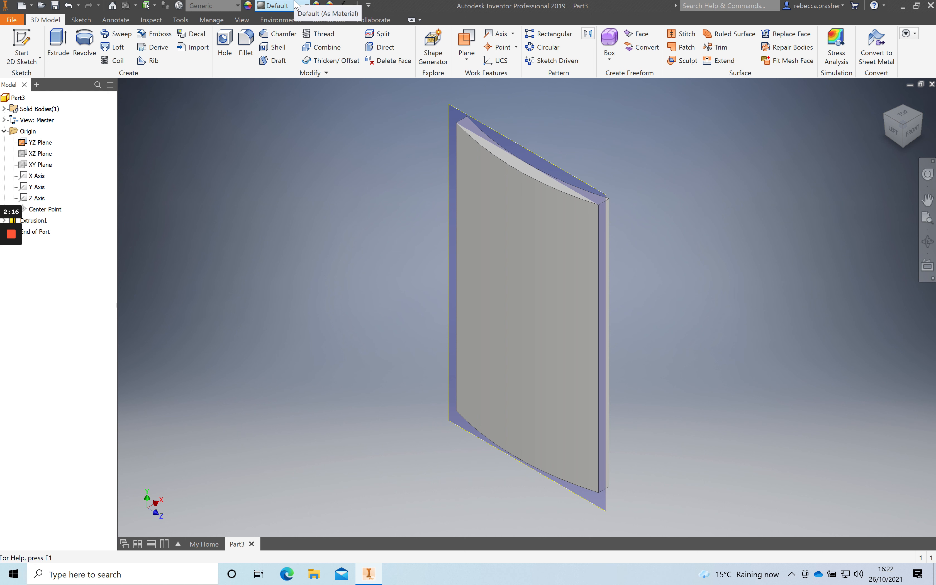
Create a work plane offset -20 mm from the YZ plane, in front of the panel
{"action": "left_click", "coordinate": [473, 61]}
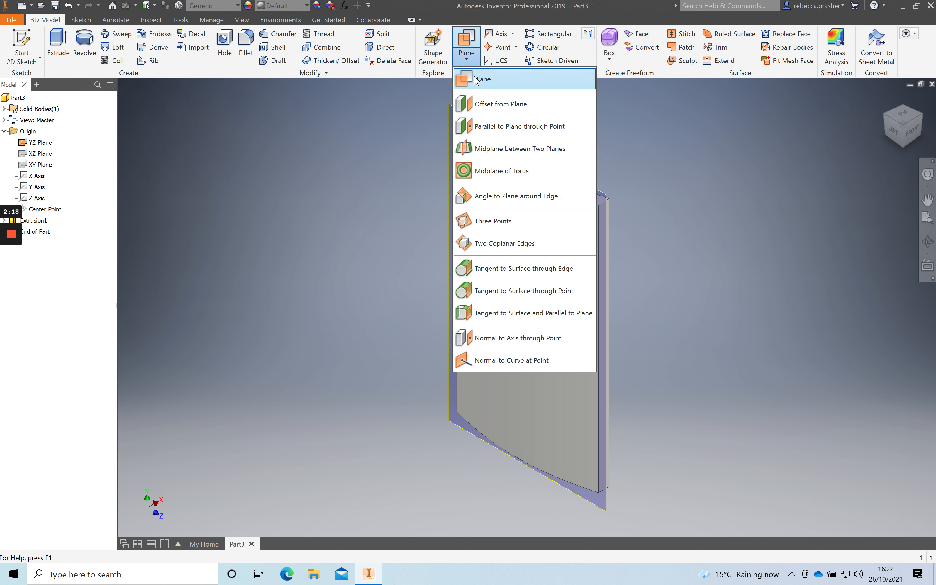
{"action": "left_click", "coordinate": [482, 100]}
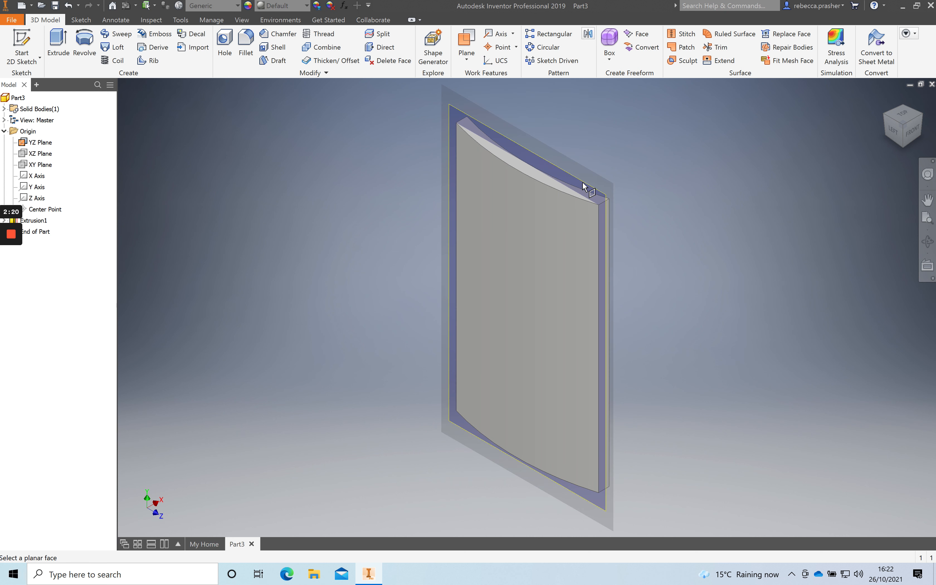
{"action": "left_click", "coordinate": [415, 258]}
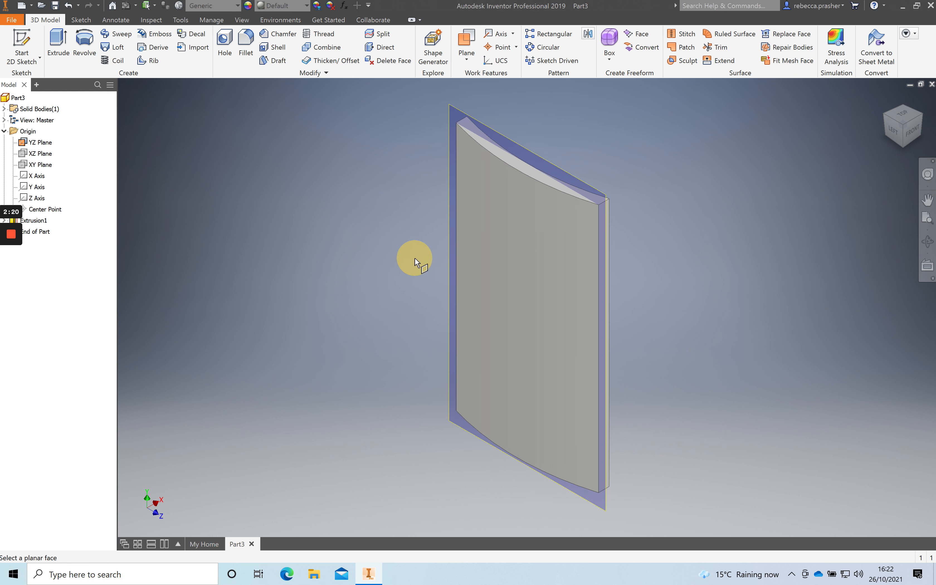
{"action": "left_click", "coordinate": [449, 130]}
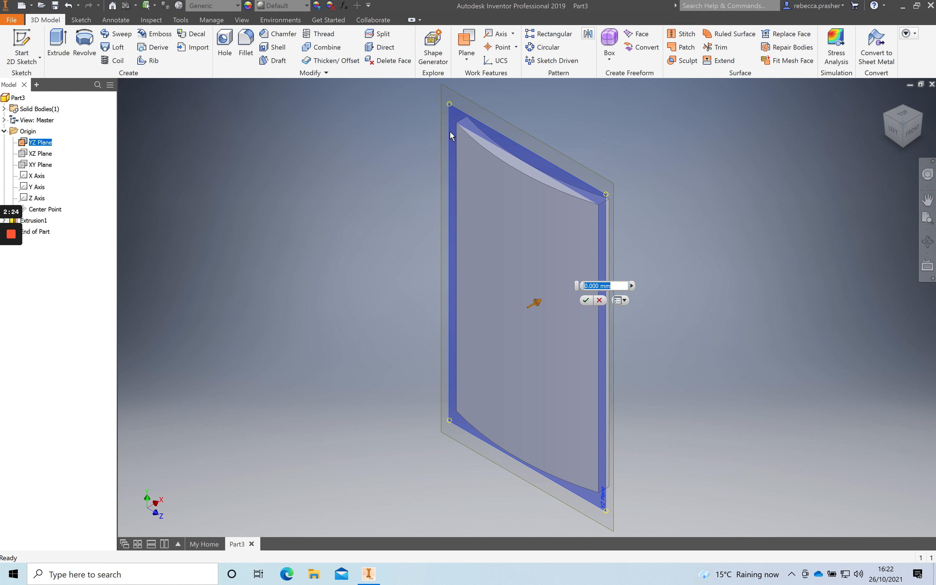
{"action": "type", "text": "-20"}
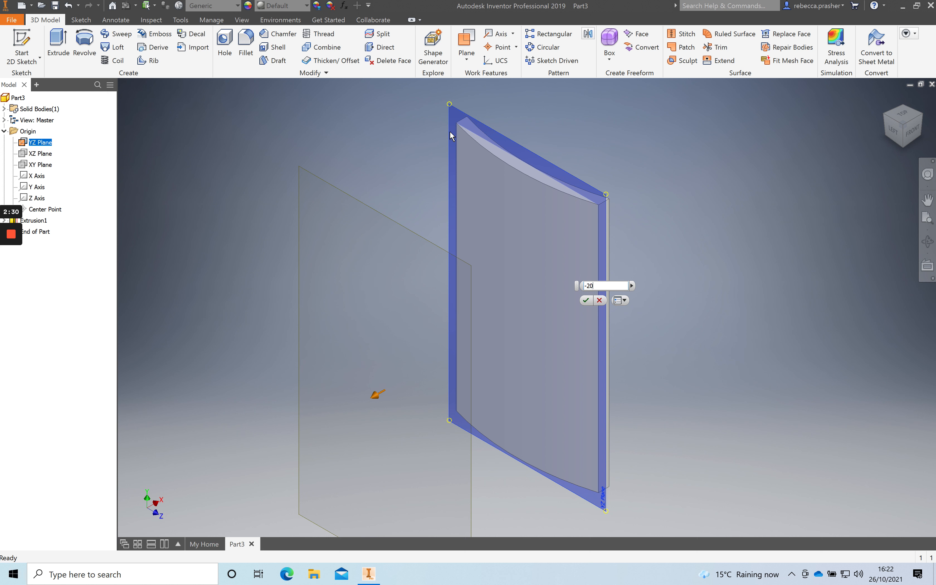
{"action": "key", "text": "Return"}
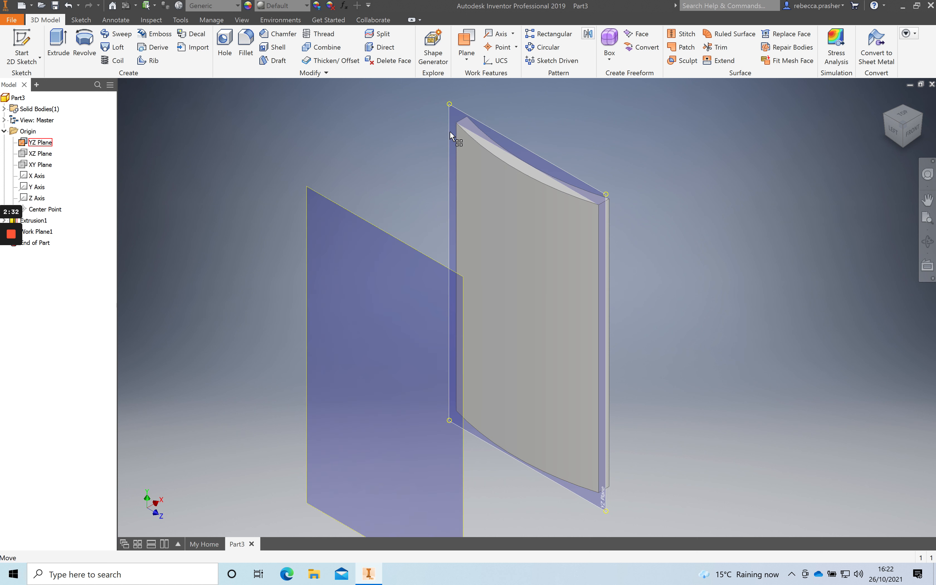
Start a sketch on the offset work plane and draw a 12 mm diameter circle near the middle of the panel
{"action": "left_click", "coordinate": [21, 45]}
{"action": "left_click", "coordinate": [369, 224]}
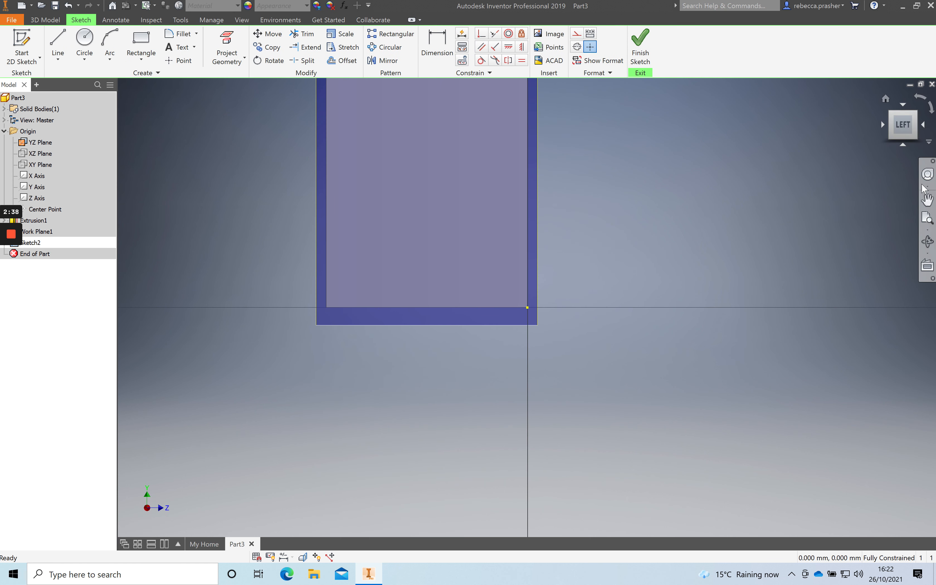
{"action": "left_click", "coordinate": [927, 199]}
{"action": "mouse_move", "coordinate": [737, 207]}
{"action": "left_mouse_down"}
{"action": "mouse_move", "coordinate": [717, 333]}
{"action": "mouse_move", "coordinate": [723, 382]}
{"action": "mouse_move", "coordinate": [692, 347]}
{"action": "left_mouse_up"}
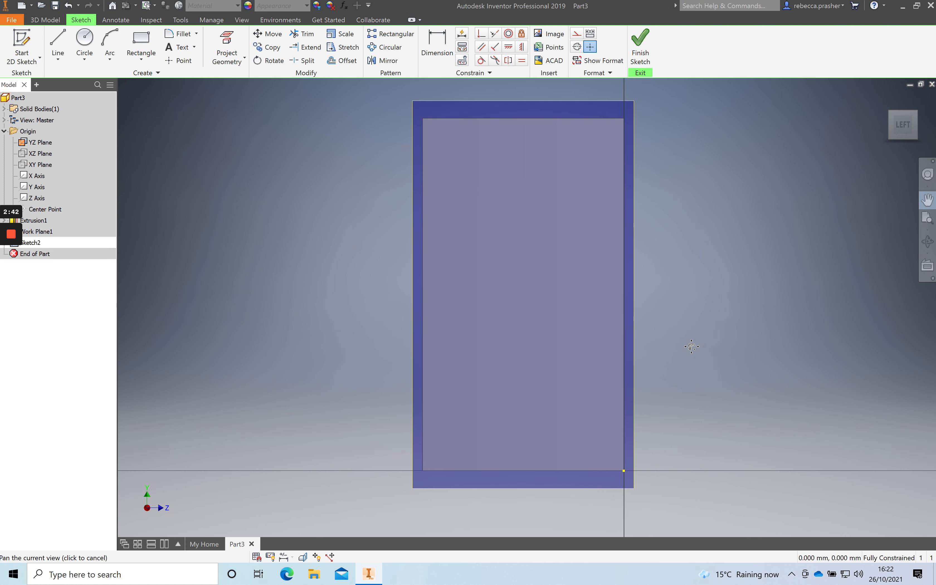
{"action": "left_click", "coordinate": [85, 43]}
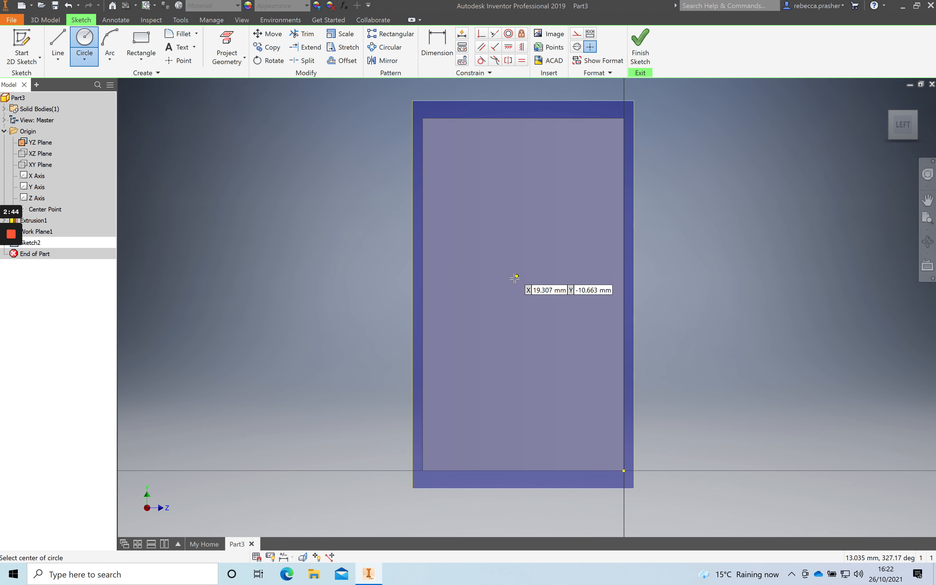
{"action": "left_click", "coordinate": [515, 287]}
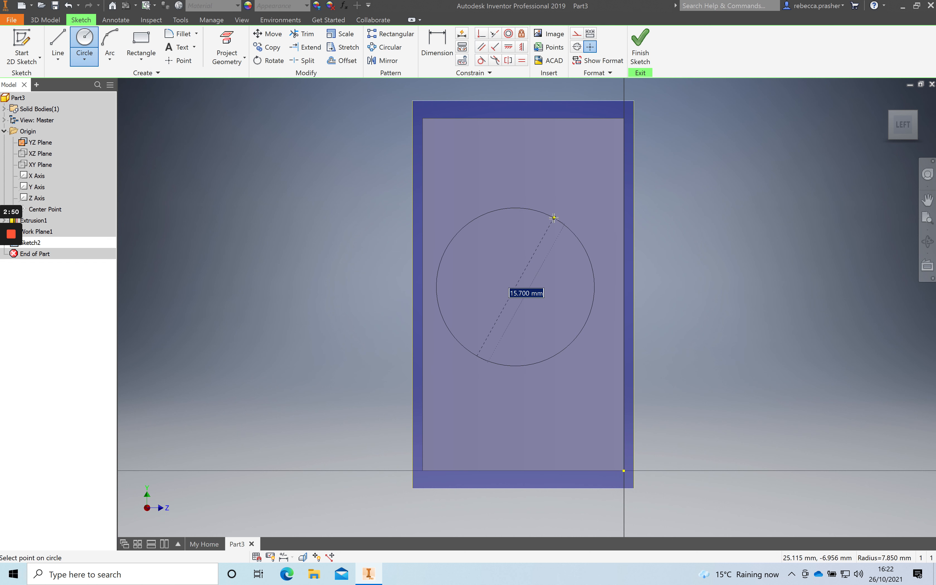
{"action": "type", "text": "2"}
{"action": "key", "text": "Return"}
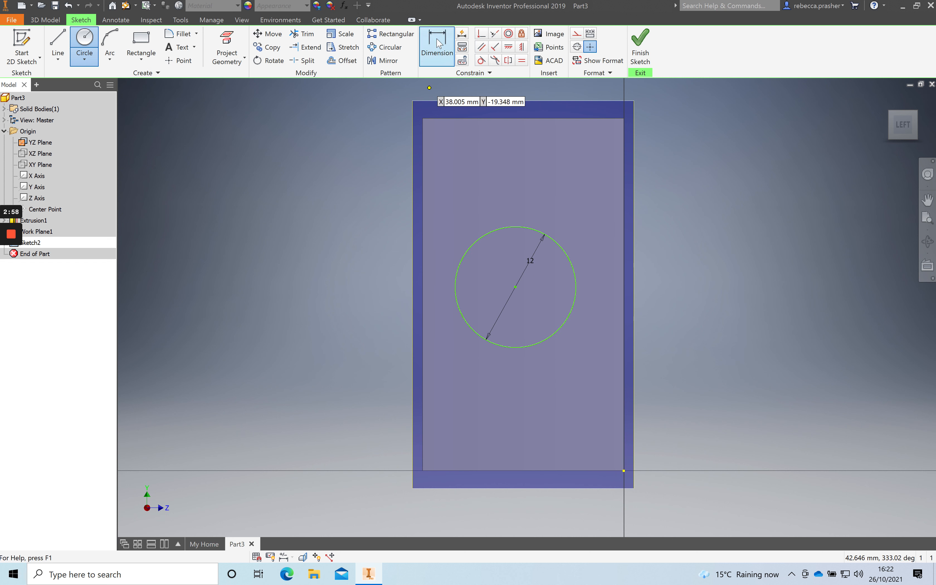
Dimension the circle's centre 10 mm horizontally from the panel's vertical edge on the origin side
{"action": "left_click", "coordinate": [438, 43]}
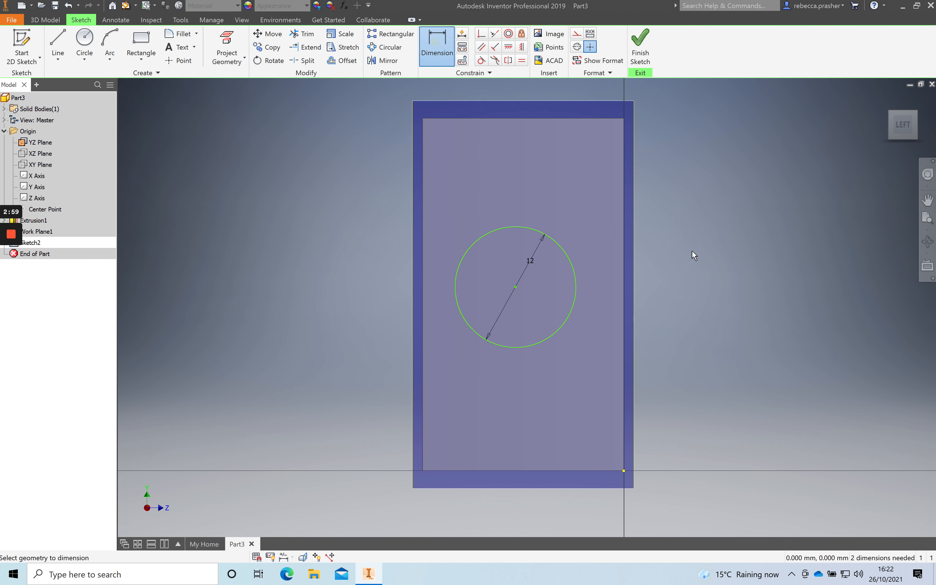
{"action": "left_click", "coordinate": [623, 260]}
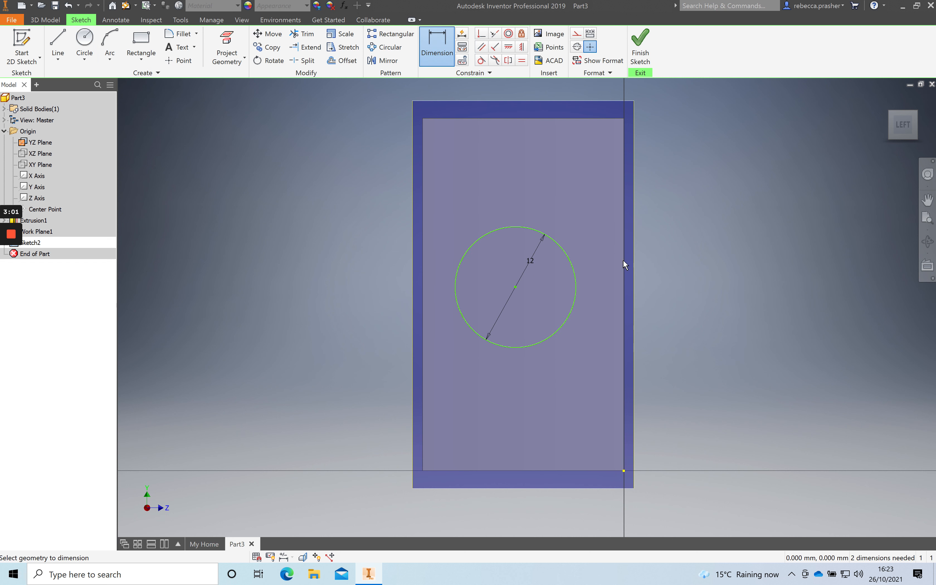
{"action": "left_click", "coordinate": [515, 286]}
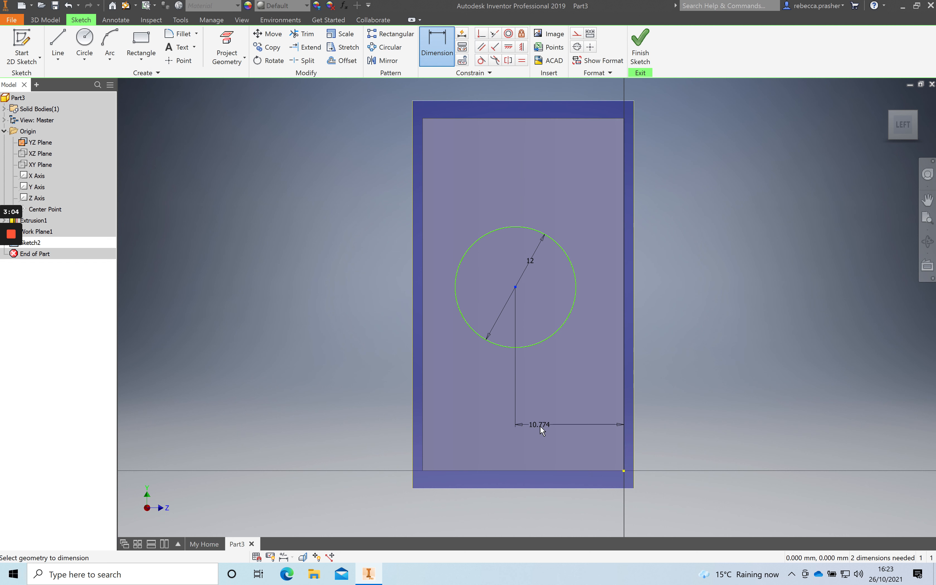
{"action": "left_click", "coordinate": [541, 431]}
{"action": "type", "text": "10"}
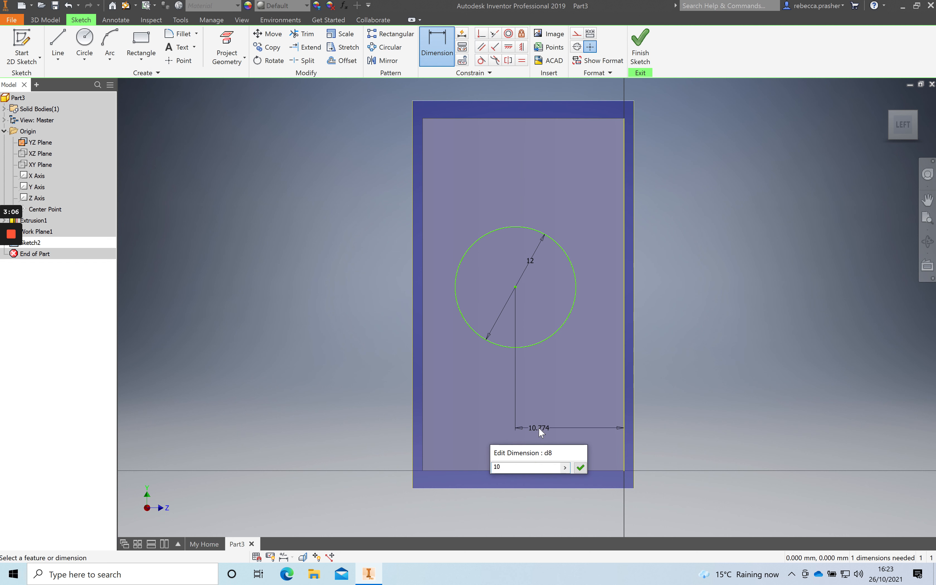
{"action": "key", "text": "Return"}
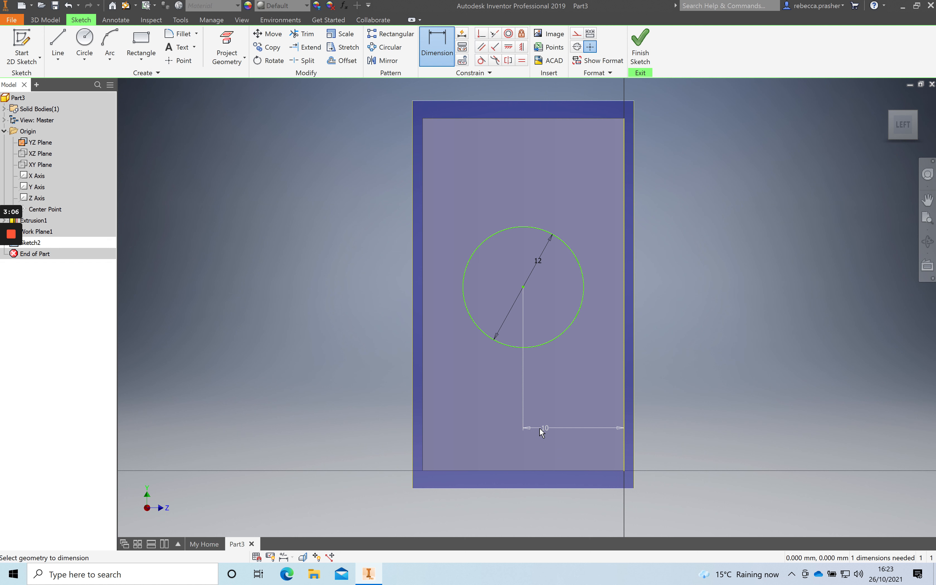
Dimension the circle's centre 17.5 mm above the panel's bottom edge and finish the sketch
{"action": "left_click", "coordinate": [534, 471]}
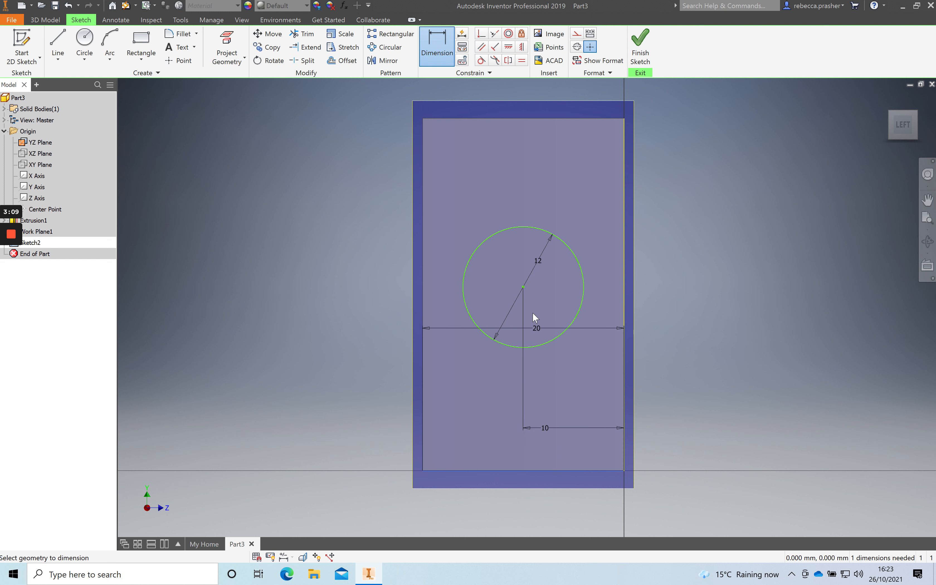
{"action": "left_click", "coordinate": [523, 287]}
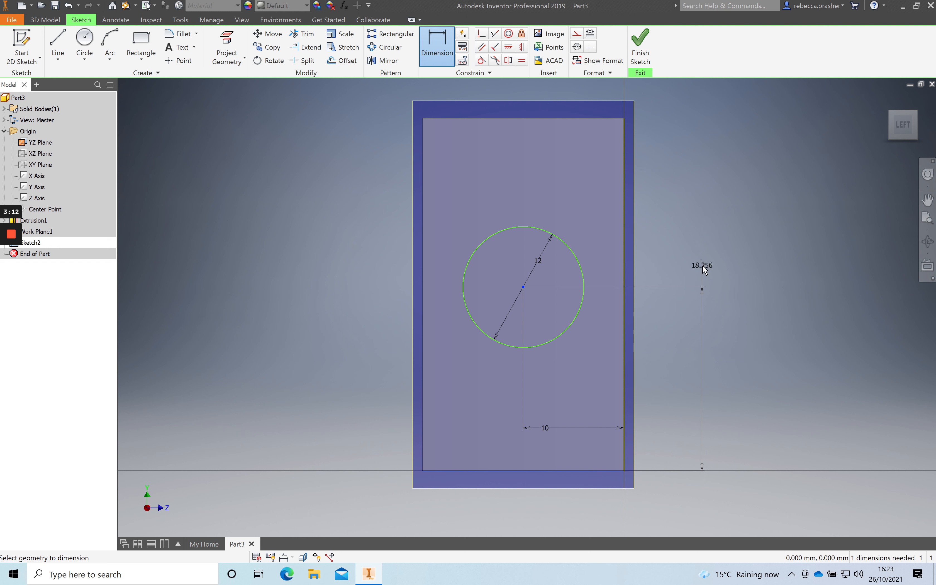
{"action": "left_click", "coordinate": [702, 259]}
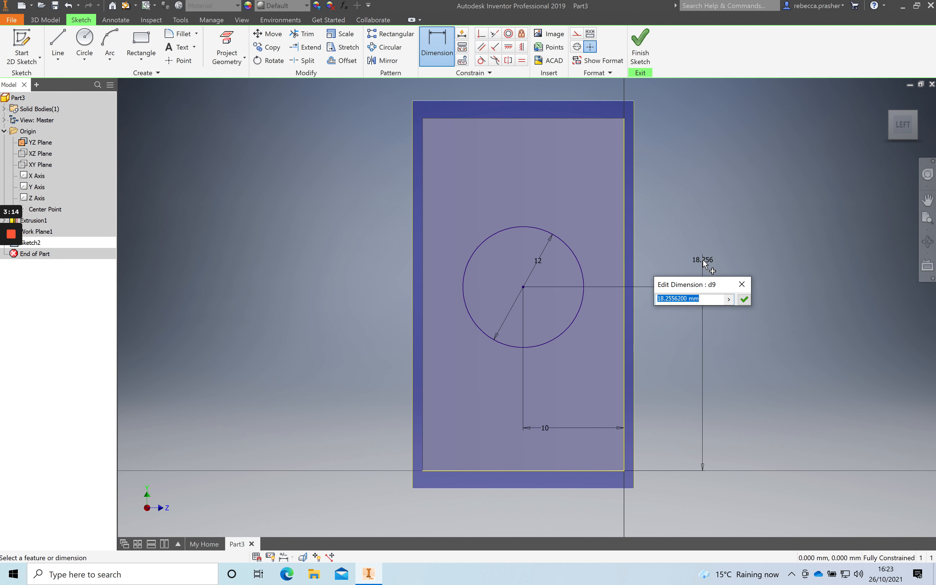
{"action": "type", "text": "17.5"}
{"action": "key", "text": "Return"}
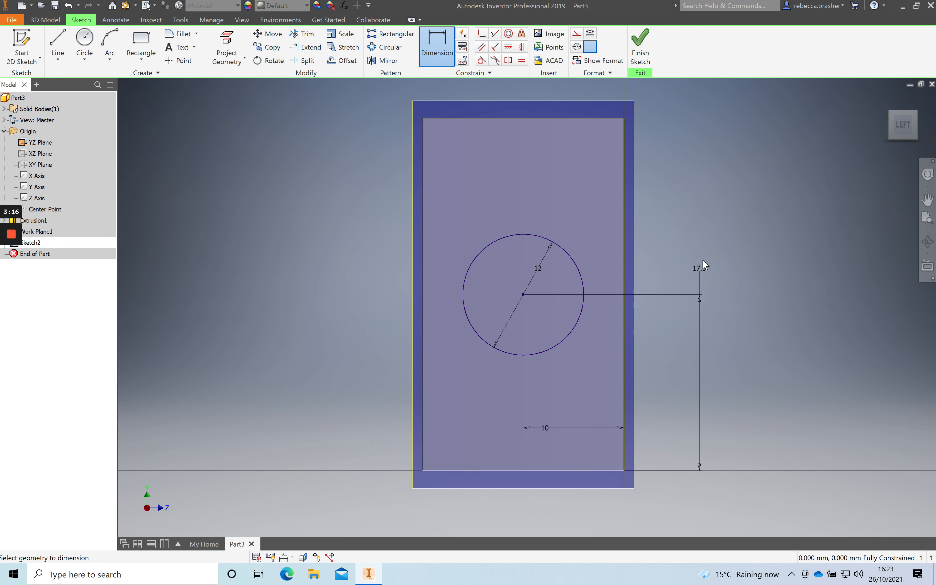
{"action": "left_click", "coordinate": [646, 56]}
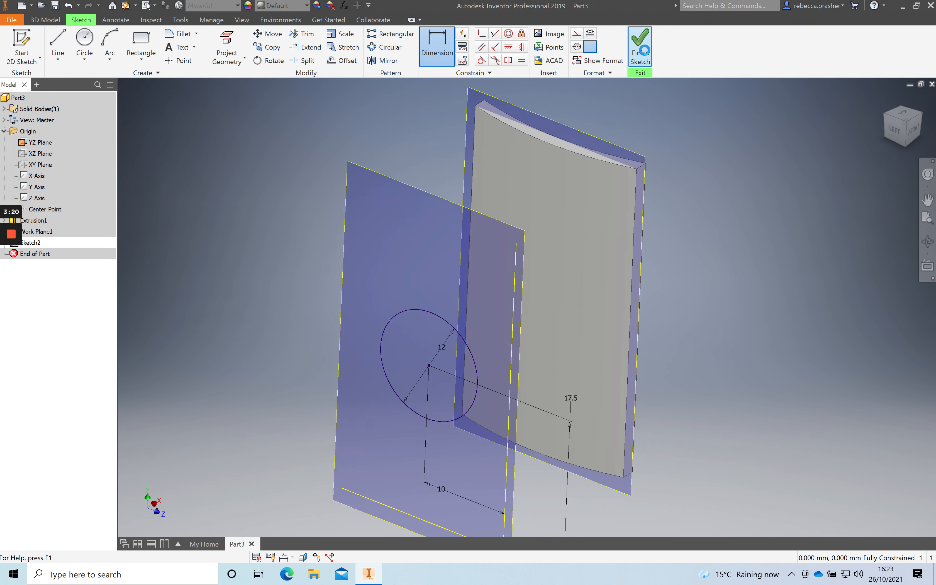
Extrude the 12 mm circle with the To Next extent up to the curved panel, checking the join from the front
{"action": "left_click", "coordinate": [58, 43]}
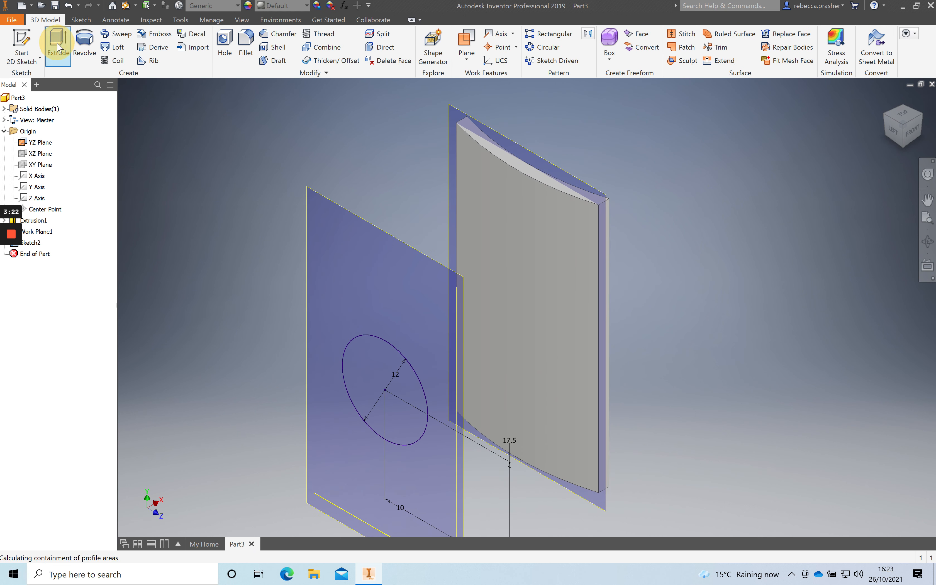
{"action": "left_click", "coordinate": [401, 382]}
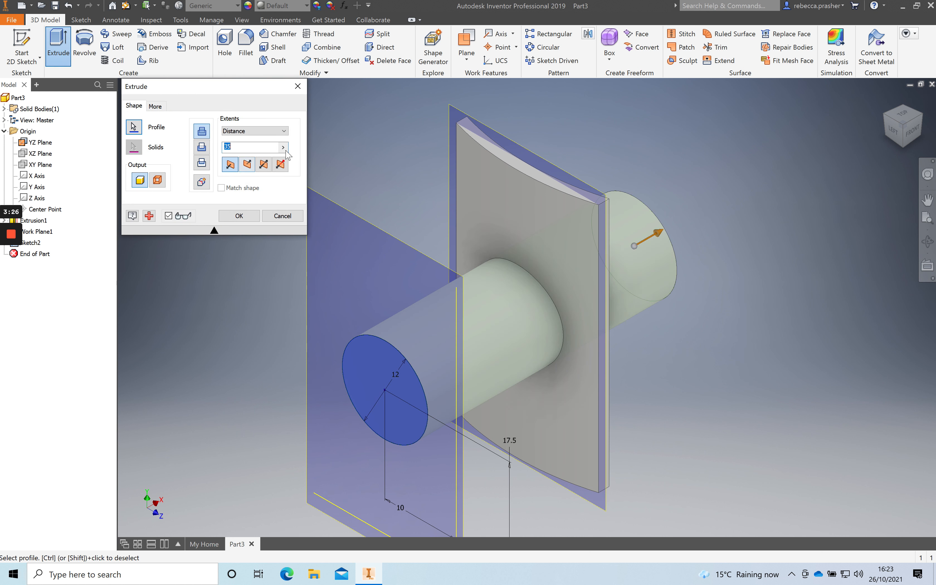
{"action": "left_click", "coordinate": [287, 133]}
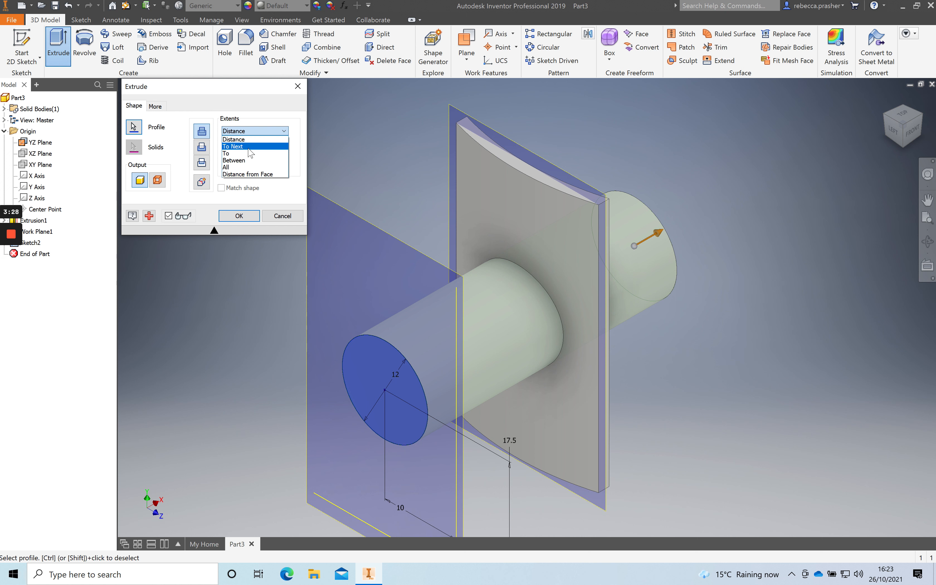
{"action": "left_click", "coordinate": [236, 146]}
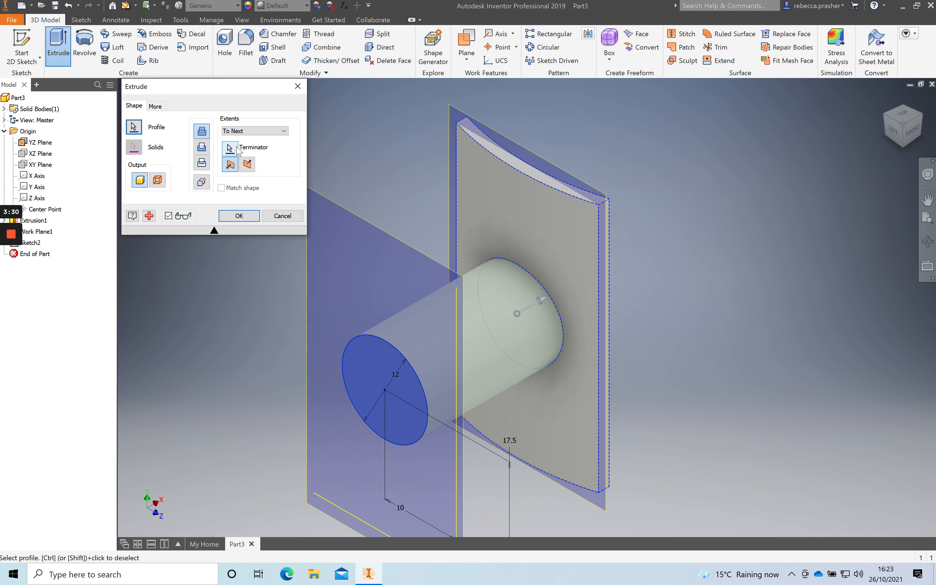
{"action": "left_click", "coordinate": [913, 131]}
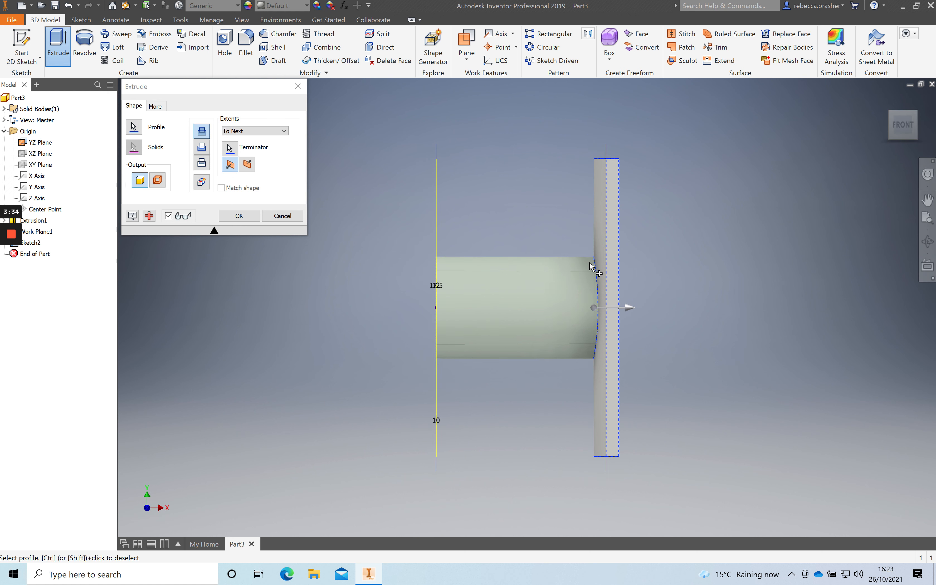
{"action": "left_click", "coordinate": [891, 114]}
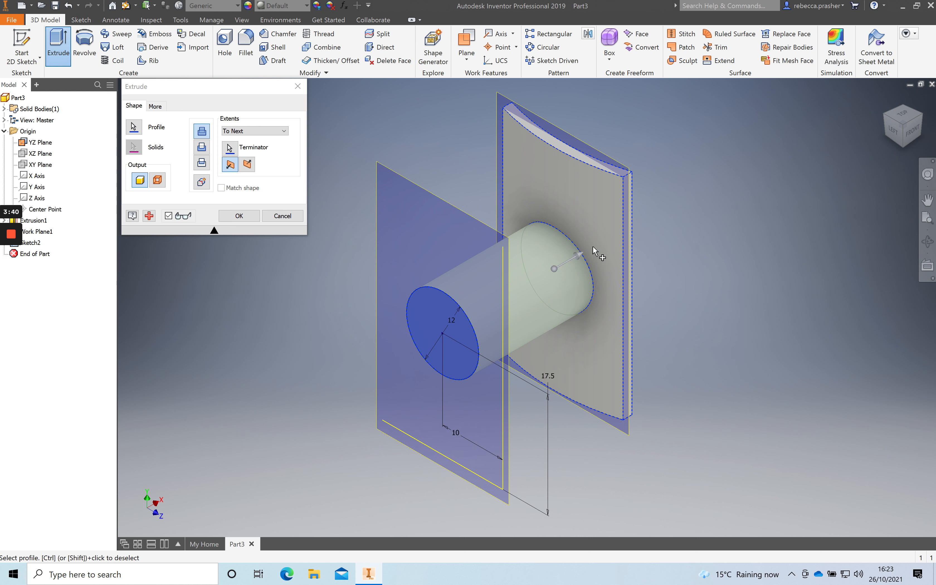
{"action": "left_click", "coordinate": [912, 134]}
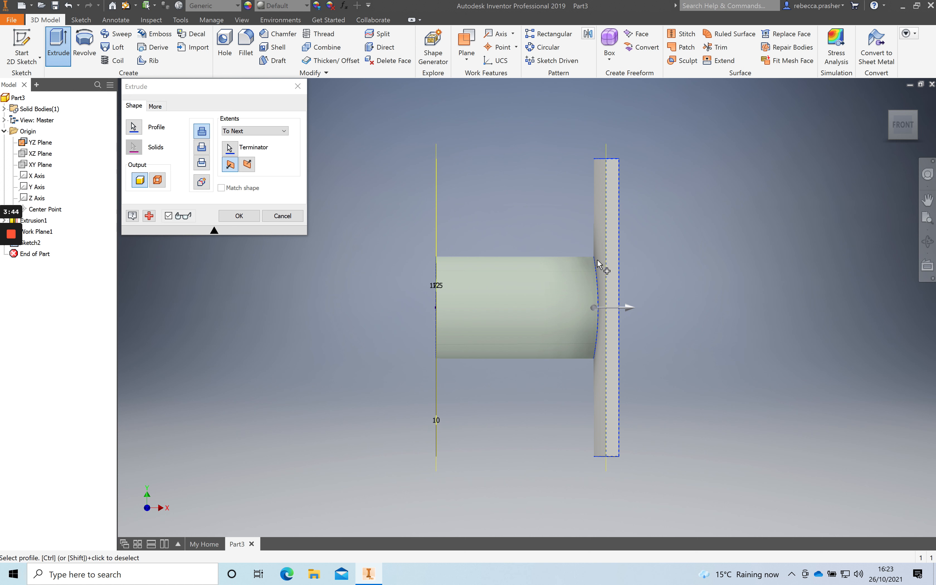
{"action": "left_click", "coordinate": [889, 116]}
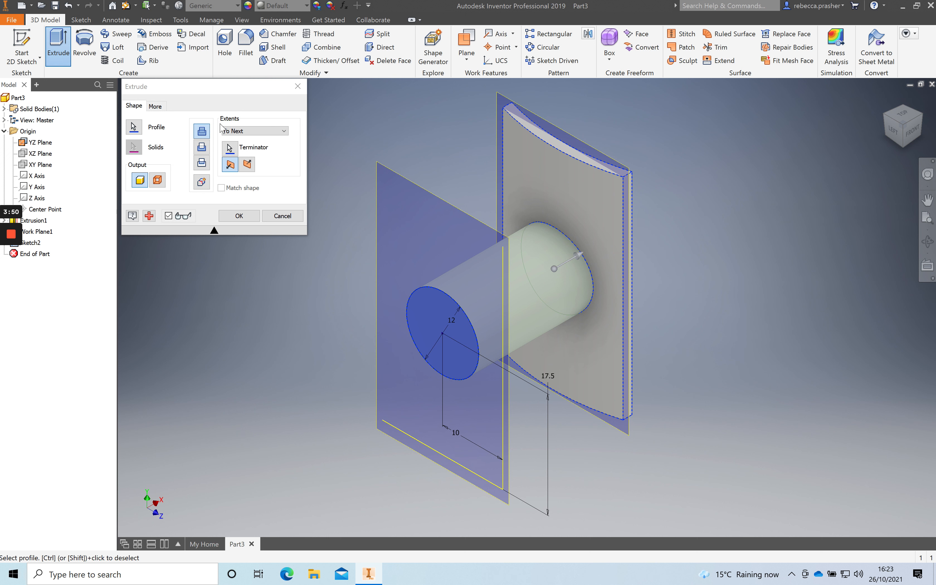
{"action": "left_click", "coordinate": [248, 215]}
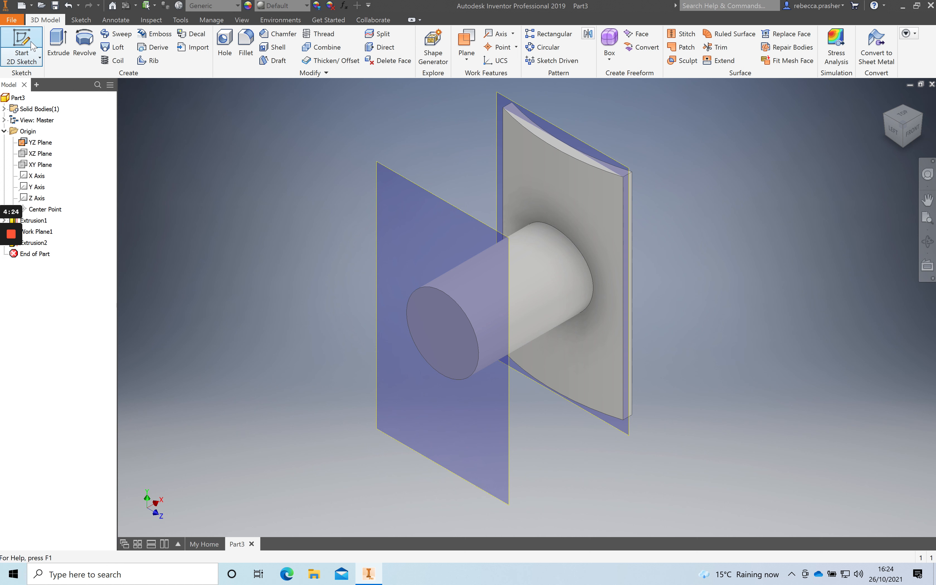
Sketch an 8 mm diameter circle concentric with the cylinder on its free end face, and finish the sketch
{"action": "left_click", "coordinate": [21, 45]}
{"action": "left_click", "coordinate": [425, 327]}
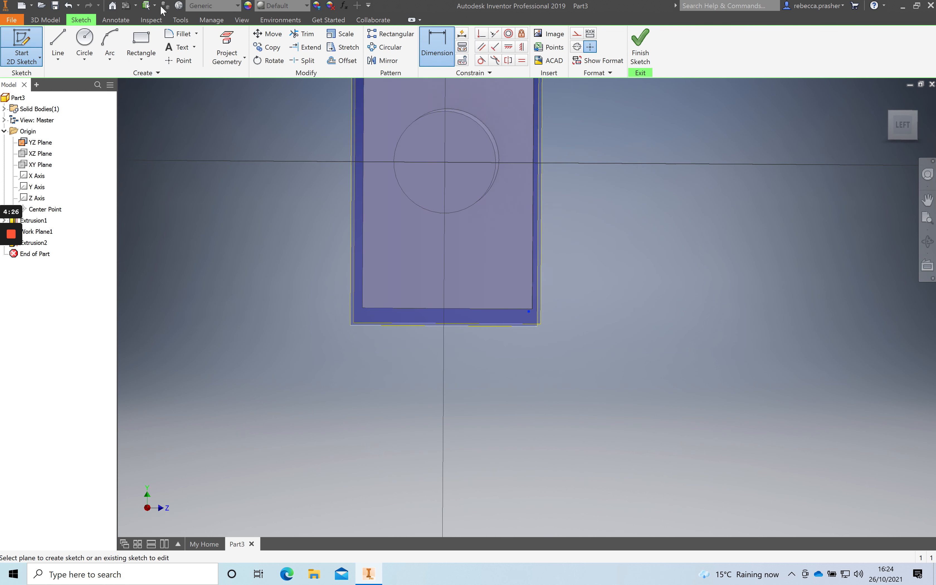
{"action": "left_click", "coordinate": [84, 37]}
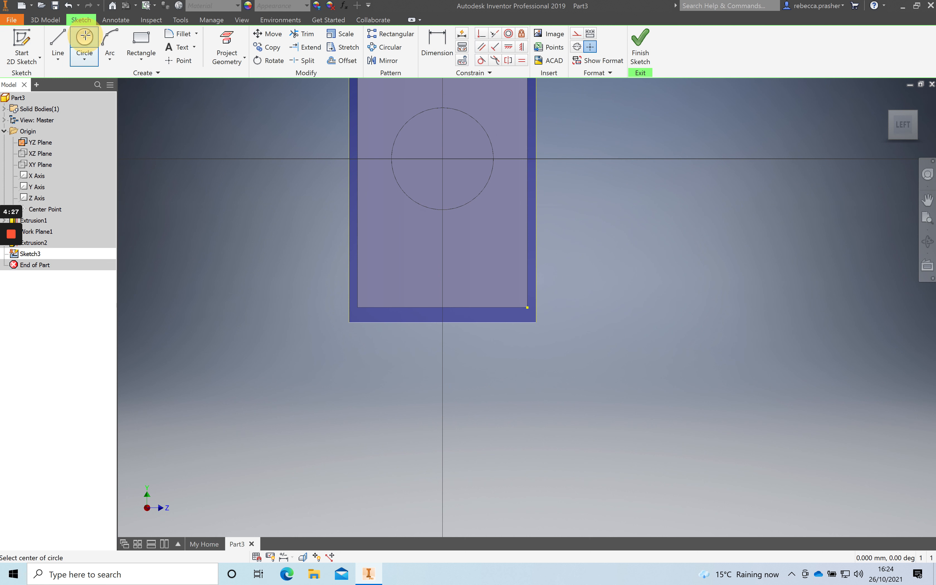
{"action": "left_click", "coordinate": [443, 159]}
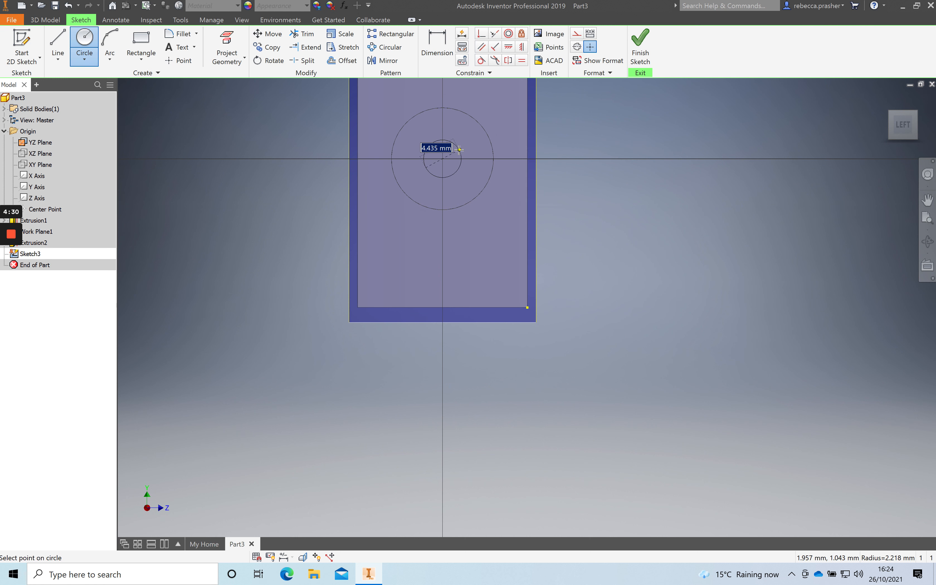
{"action": "type", "text": "8"}
{"action": "key", "text": "Return"}
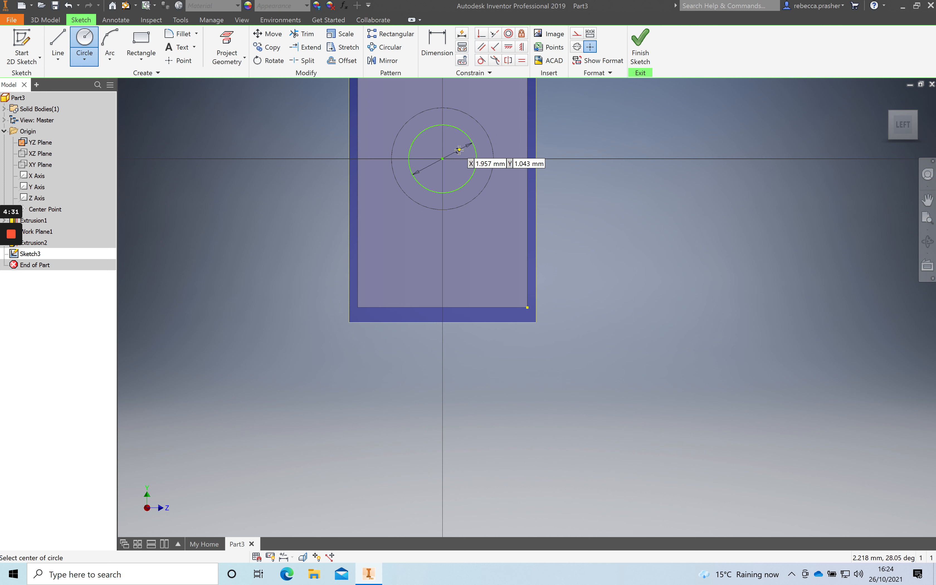
{"action": "left_click", "coordinate": [640, 44]}
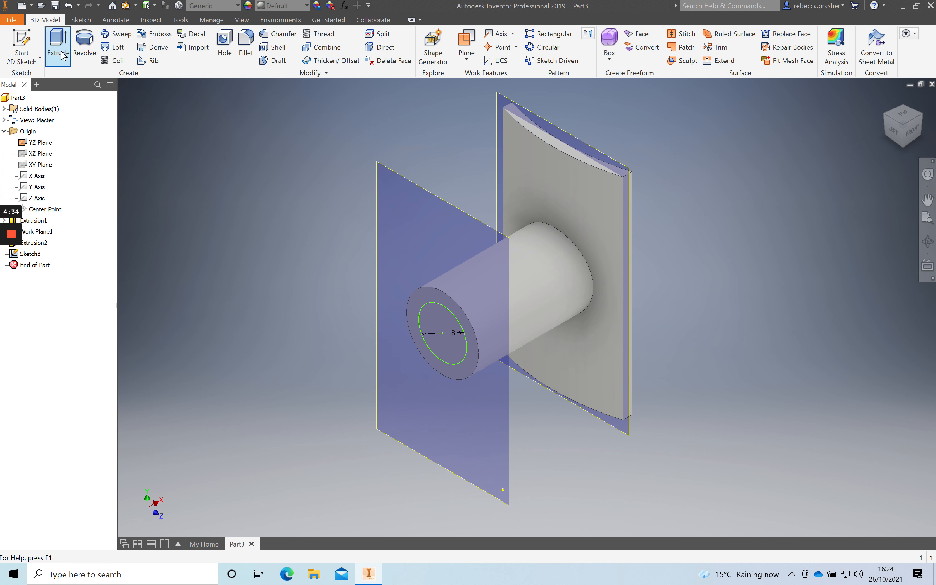
Extrude the 8 mm circle as a cut, 35 mm in the reversed direction through the cylinder and the curved panel
{"action": "left_click", "coordinate": [58, 44]}
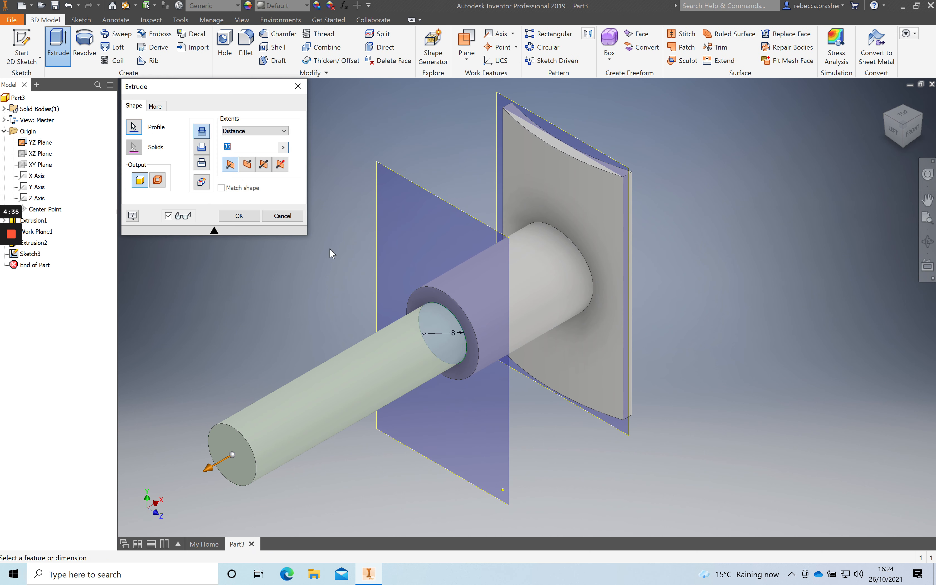
{"action": "left_click", "coordinate": [246, 164]}
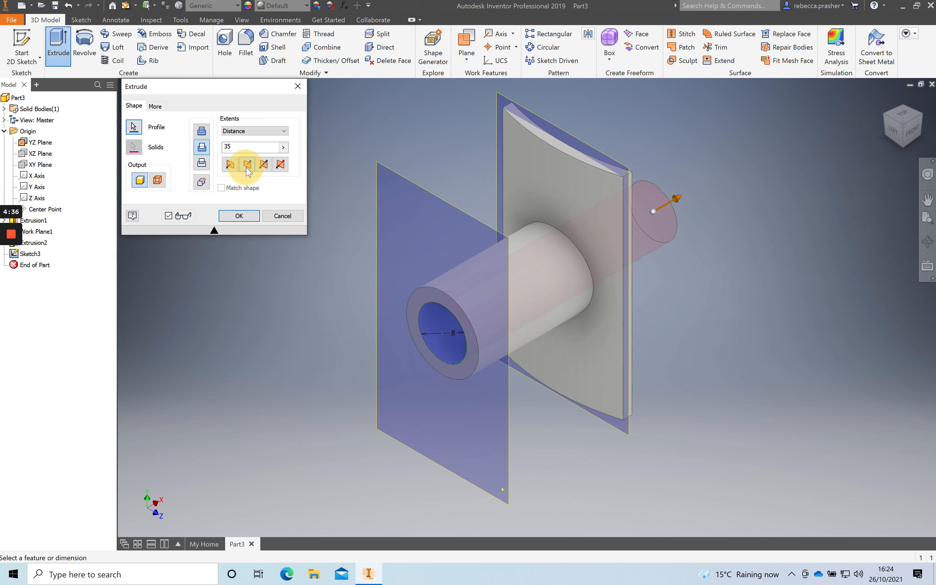
{"action": "left_click", "coordinate": [208, 145]}
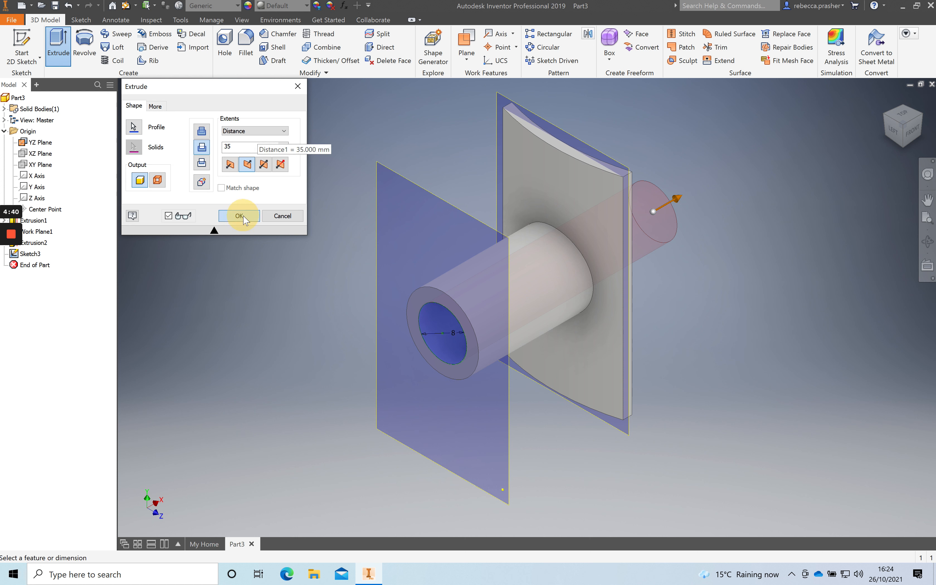
{"action": "left_click", "coordinate": [243, 215]}
Add a full-length thread to the inner face of the 8 mm bore
{"action": "left_click", "coordinate": [319, 34]}
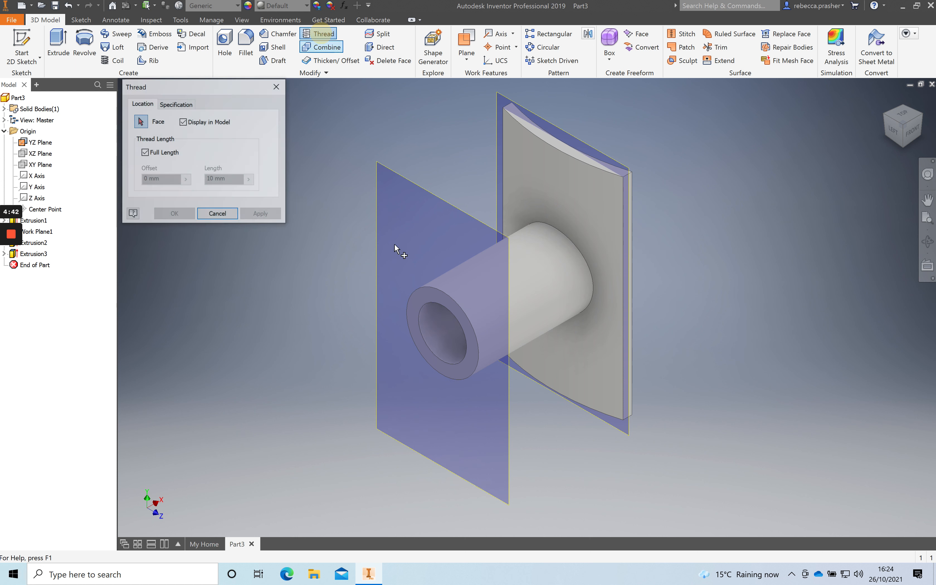
{"action": "left_click", "coordinate": [436, 336]}
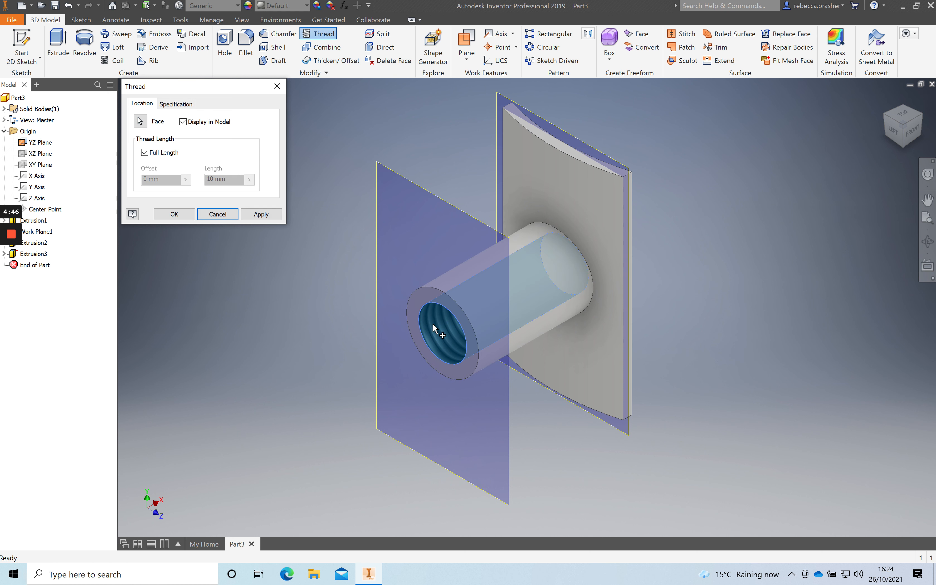
{"action": "left_click", "coordinate": [175, 215]}
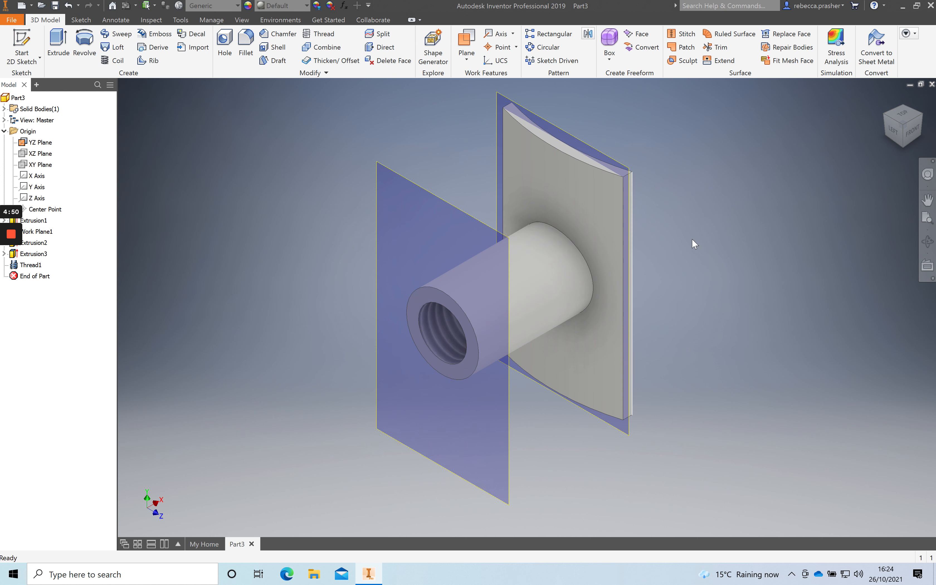
Start a sketch on the YZ plane and slice the graphics at the sketch plane, facing the panel's far side
{"action": "left_click", "coordinate": [912, 136]}
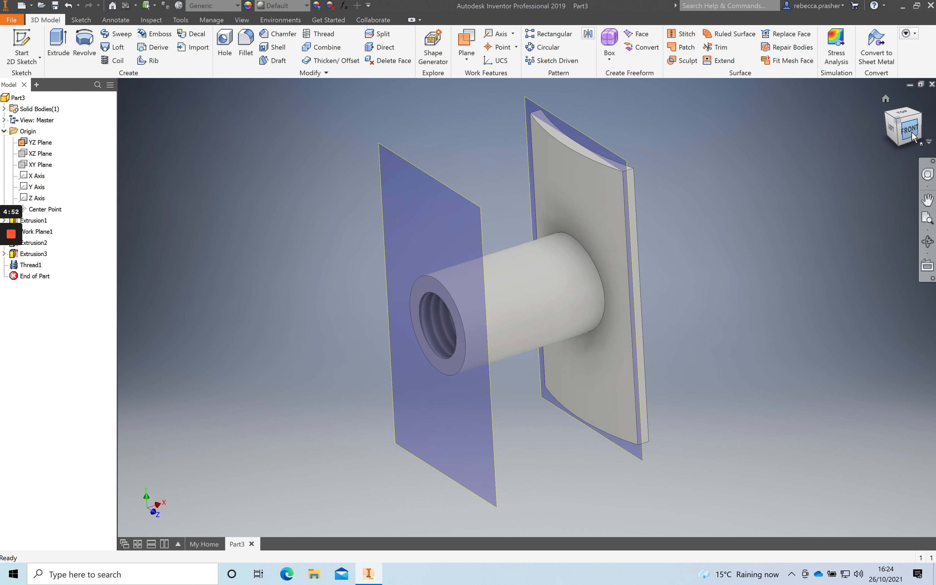
{"action": "left_click", "coordinate": [923, 129]}
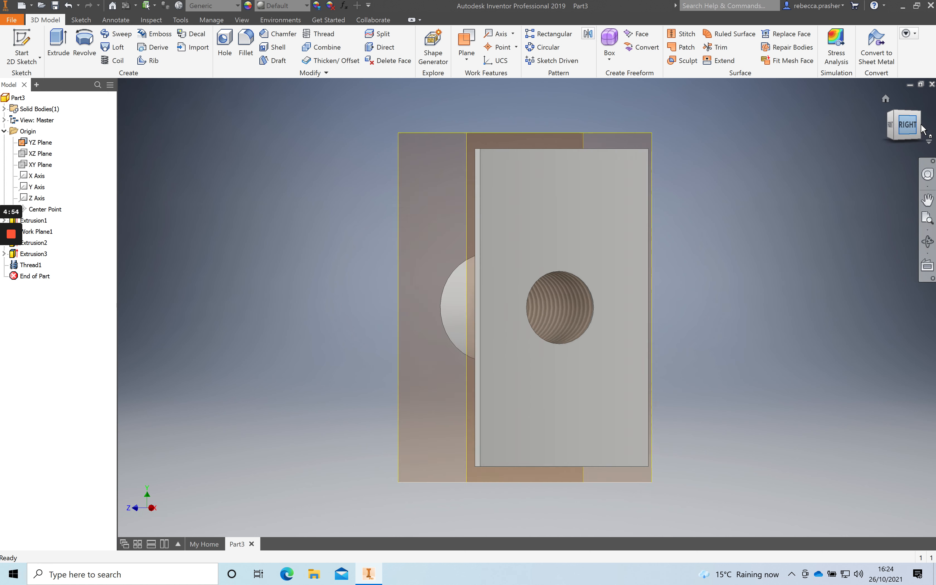
{"action": "left_click", "coordinate": [894, 113]}
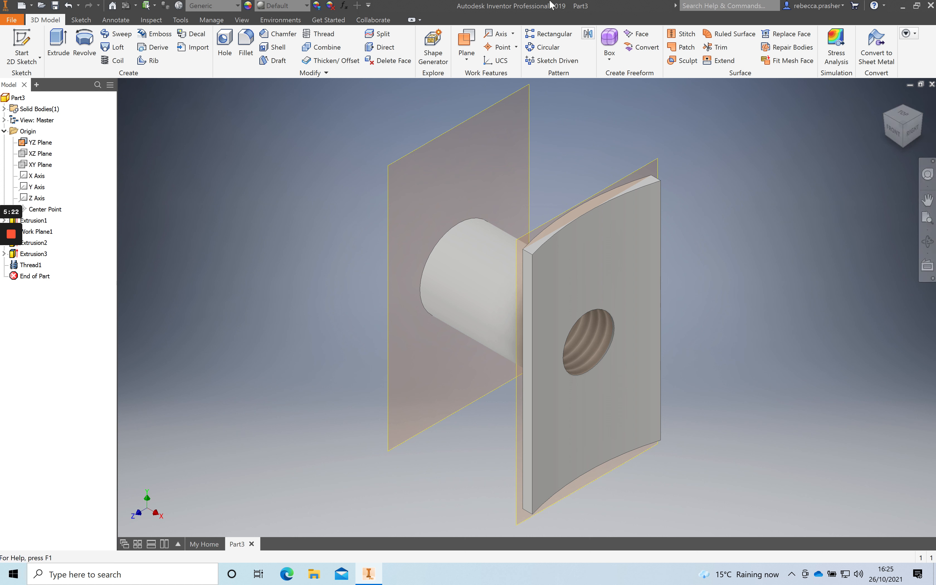
{"action": "left_click", "coordinate": [21, 39]}
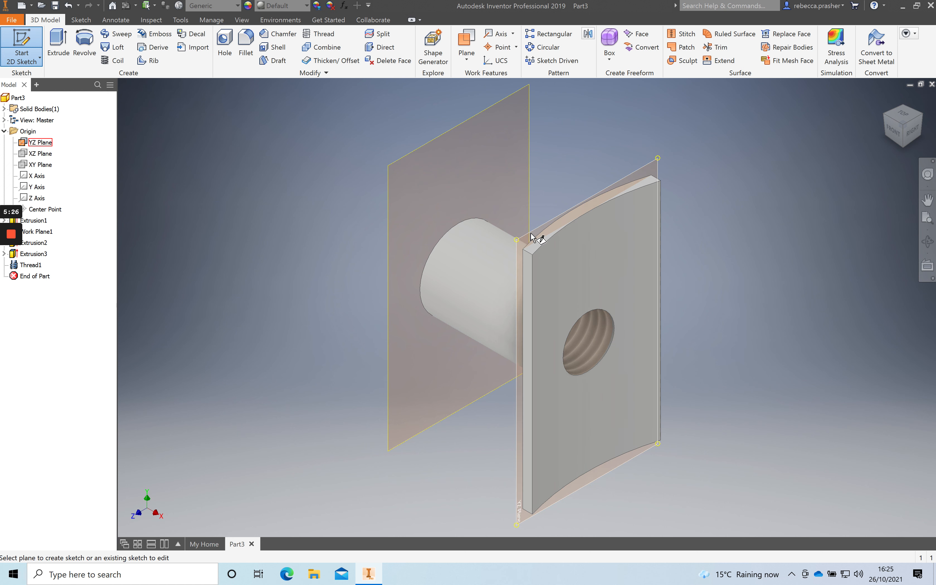
{"action": "left_click", "coordinate": [632, 176]}
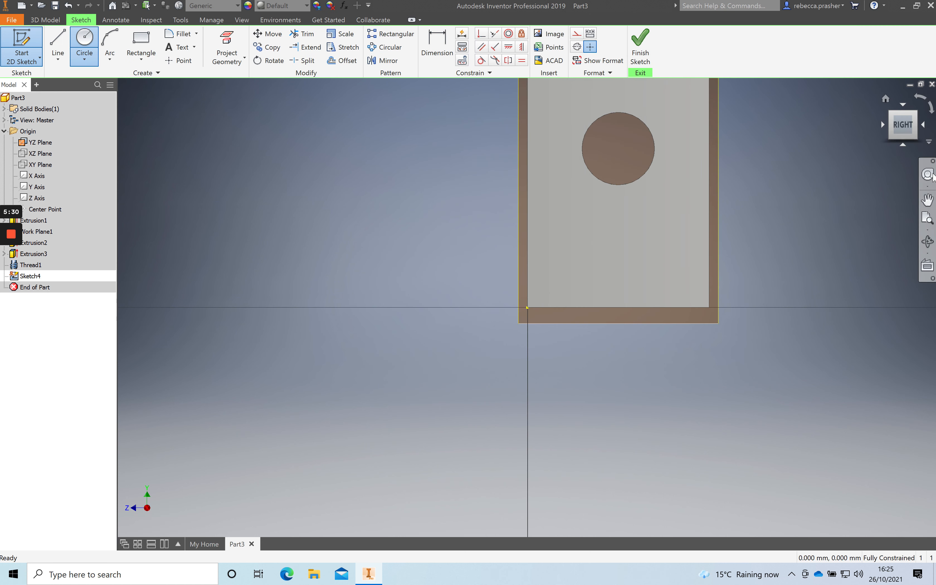
{"action": "left_click", "coordinate": [927, 199]}
{"action": "mouse_move", "coordinate": [785, 155]}
{"action": "left_mouse_down"}
{"action": "mouse_move", "coordinate": [658, 391]}
{"action": "mouse_move", "coordinate": [636, 310]}
{"action": "left_mouse_up"}
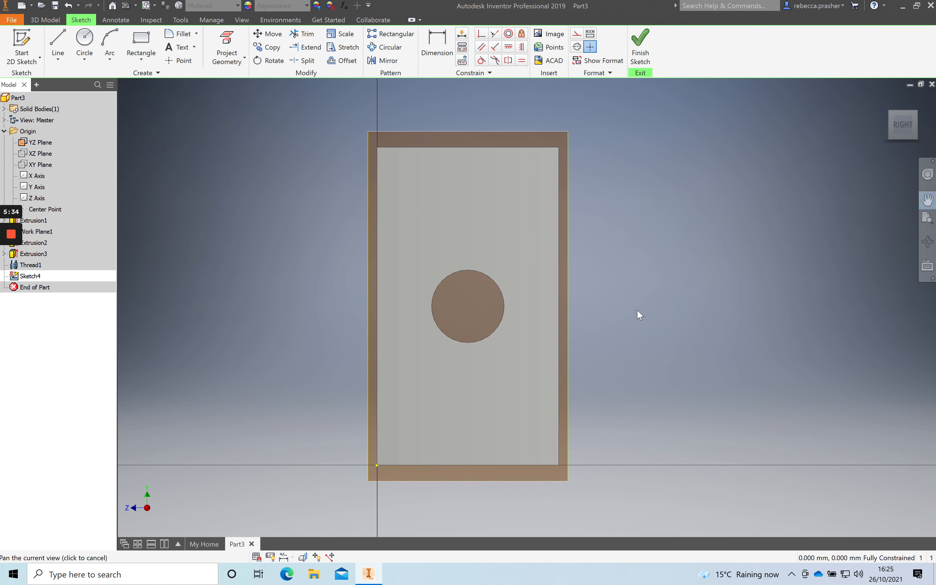
{"action": "key", "text": "Escape"}
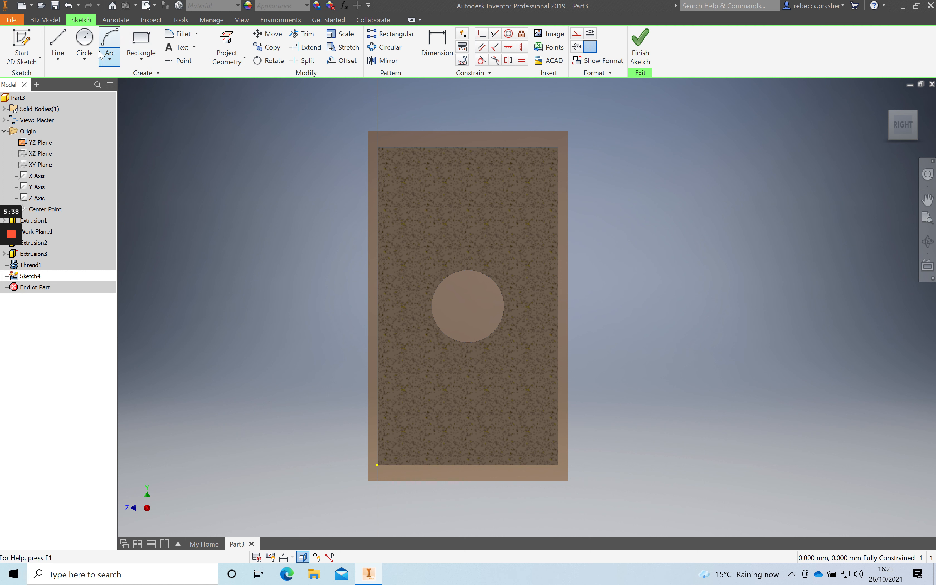
Sketch two 5 mm diameter circles near the panel's vertical centreline, one above and one below the threaded hole
{"action": "left_click", "coordinate": [84, 43]}
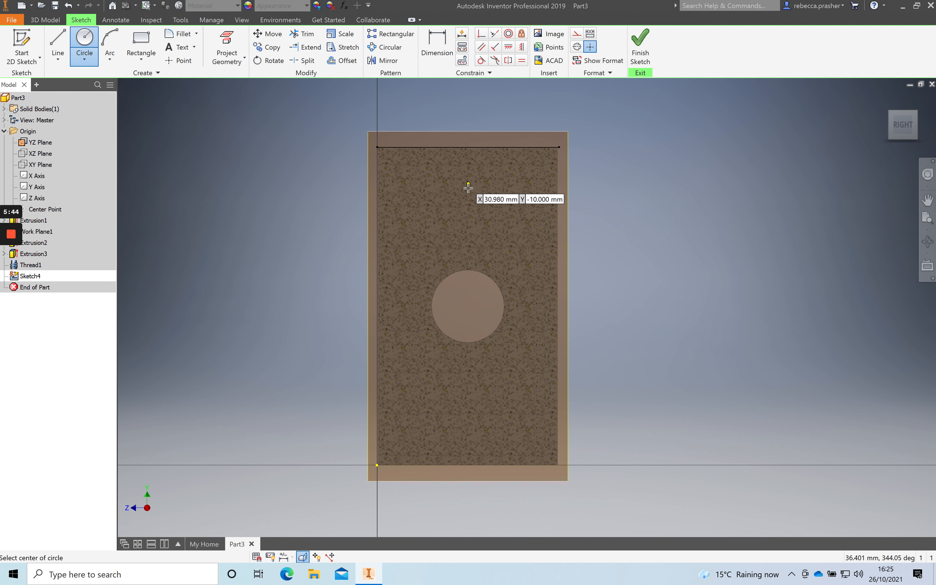
{"action": "left_click", "coordinate": [468, 197]}
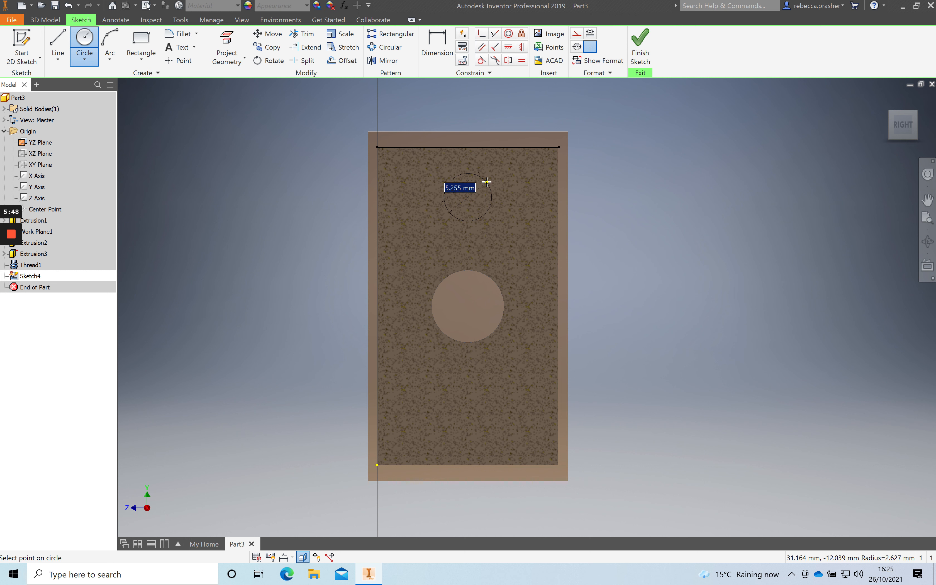
{"action": "type", "text": "5"}
{"action": "key", "text": "Return"}
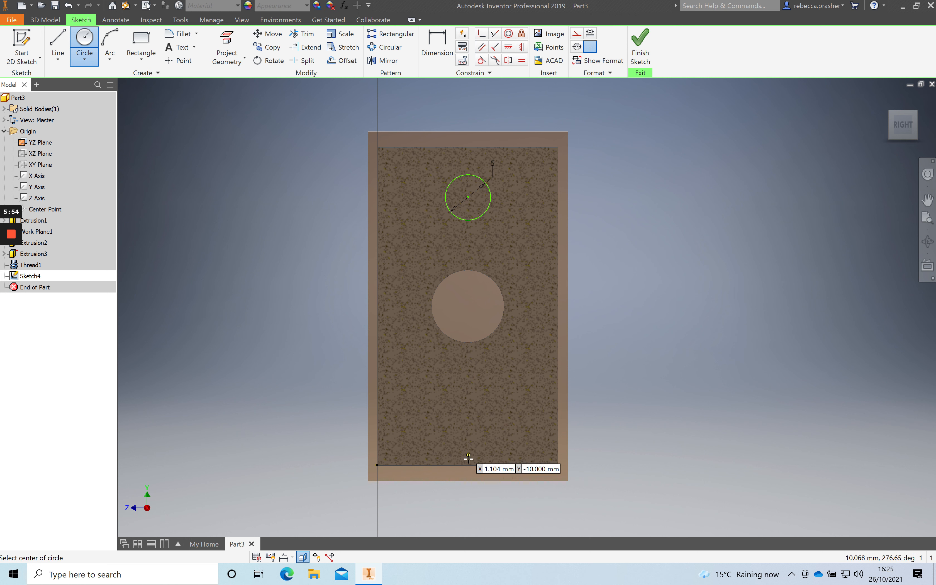
{"action": "left_click", "coordinate": [466, 418]}
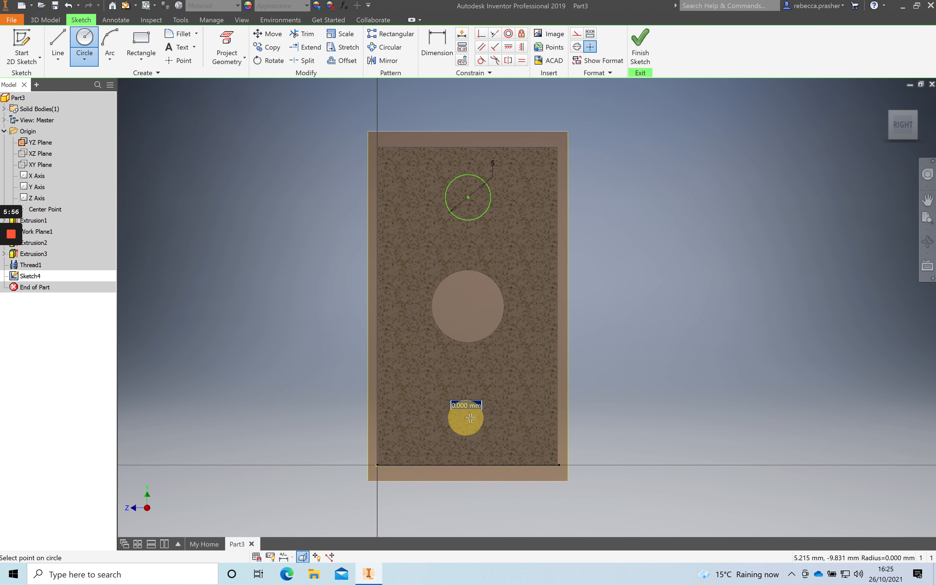
{"action": "type", "text": "5"}
{"action": "key", "text": "Return"}
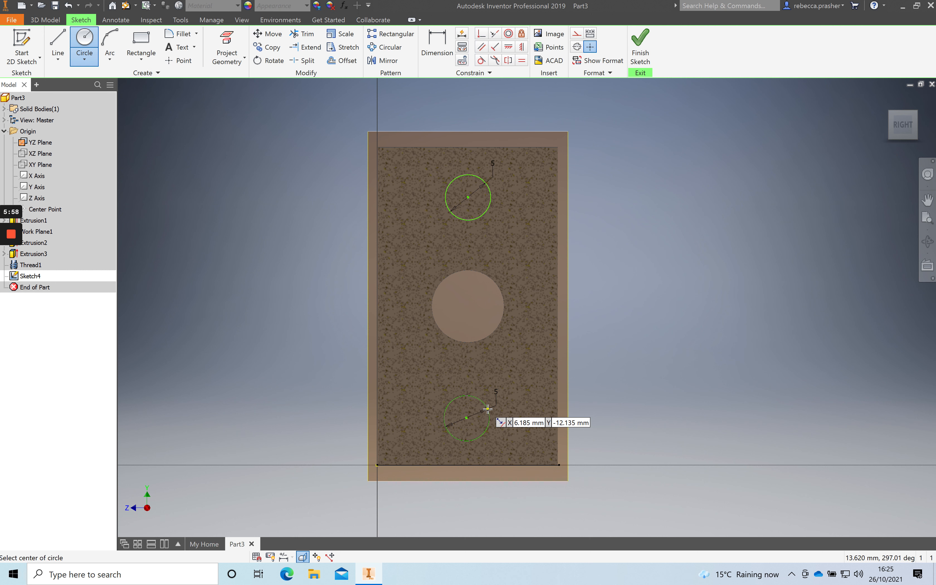
Dimension the vertical distance between the two small circles' centres as 25 mm
{"action": "left_click", "coordinate": [437, 45]}
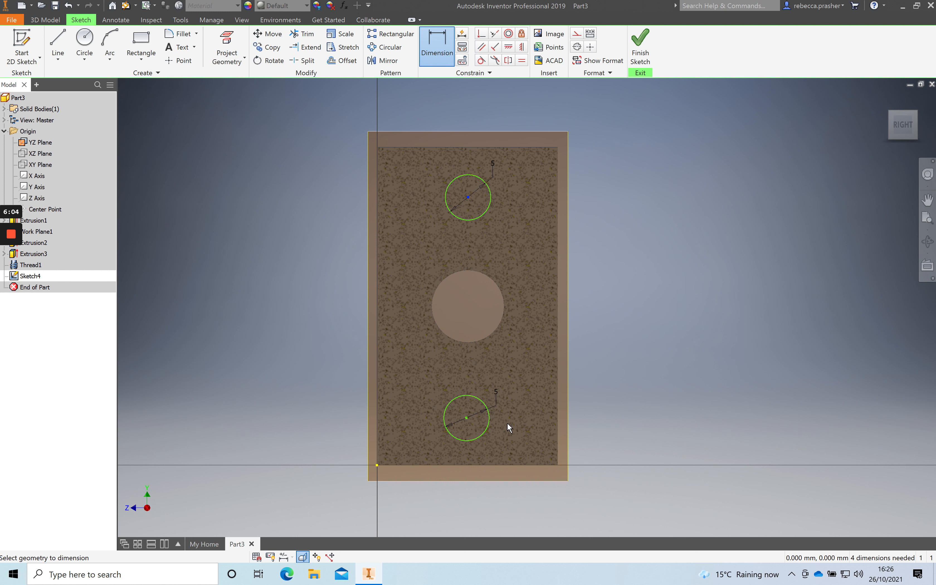
{"action": "left_click", "coordinate": [466, 417]}
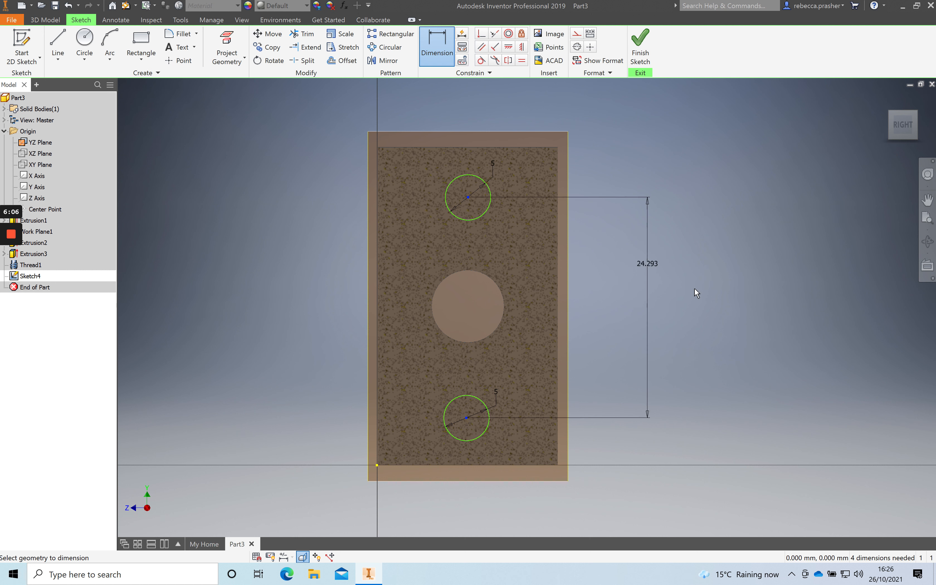
{"action": "left_click", "coordinate": [680, 298]}
{"action": "type", "text": "25"}
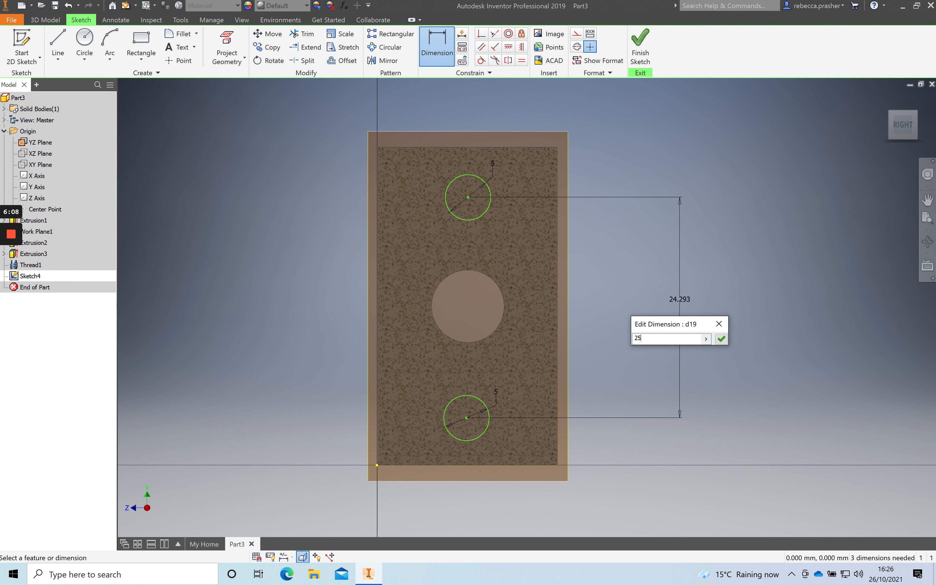
{"action": "key", "text": "Return"}
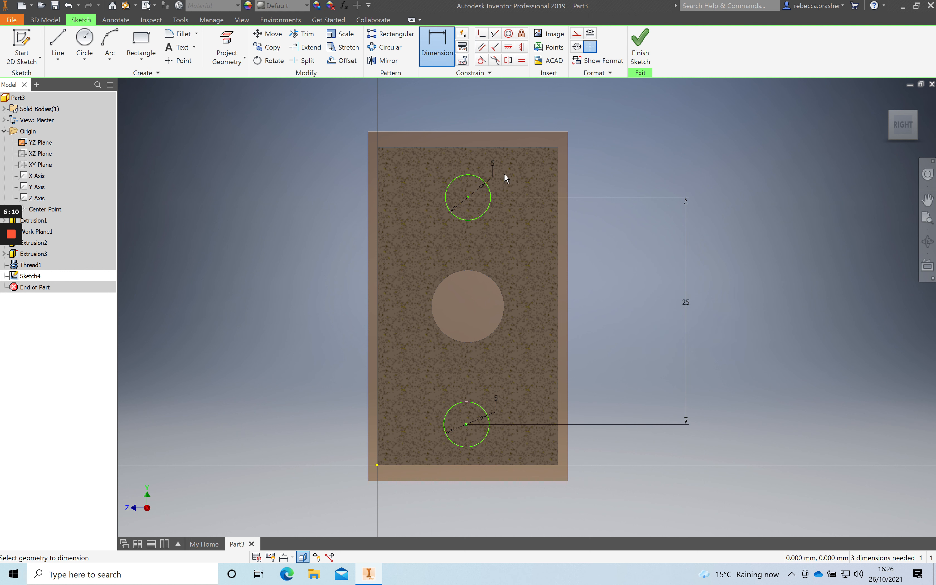
Dimension the upper circle's centre 5 mm below the panel's top edge and finish the sketch
{"action": "left_click", "coordinate": [466, 147]}
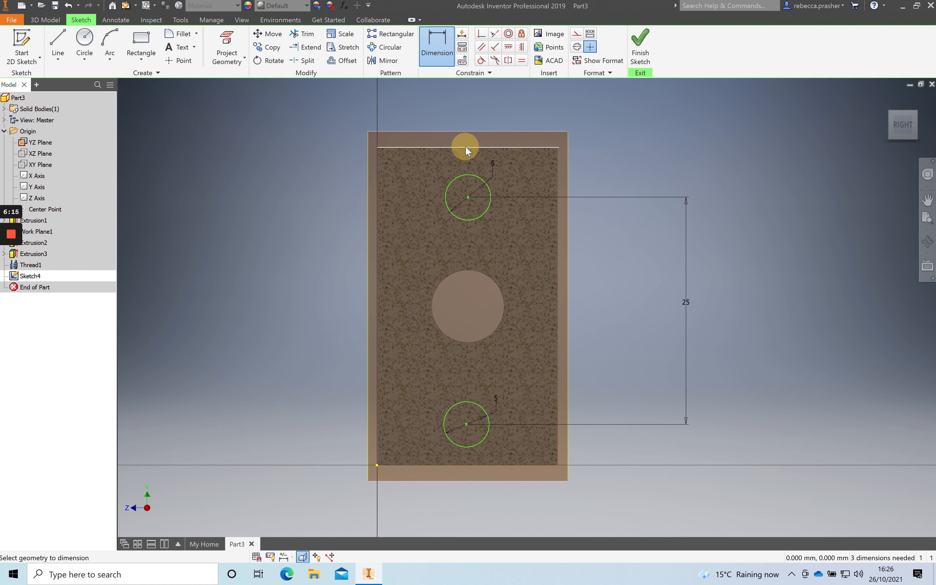
{"action": "left_click", "coordinate": [468, 197]}
{"action": "left_click", "coordinate": [635, 164]}
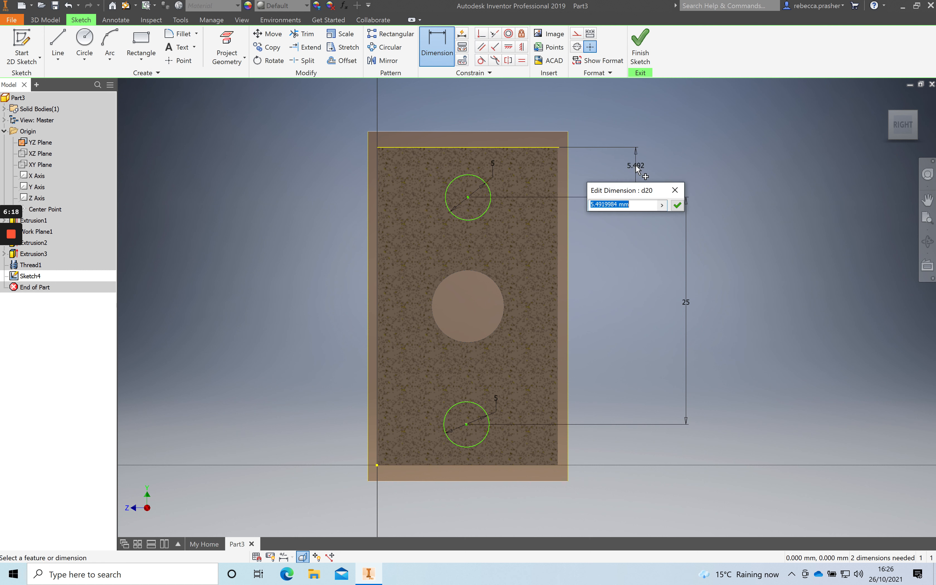
{"action": "type", "text": "5"}
{"action": "key", "text": "Return"}
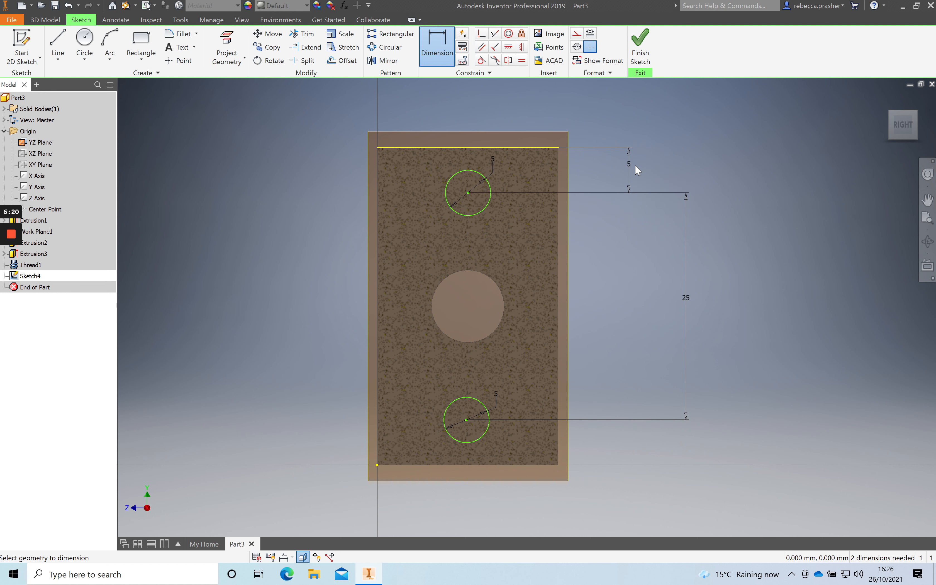
{"action": "left_click", "coordinate": [643, 49]}
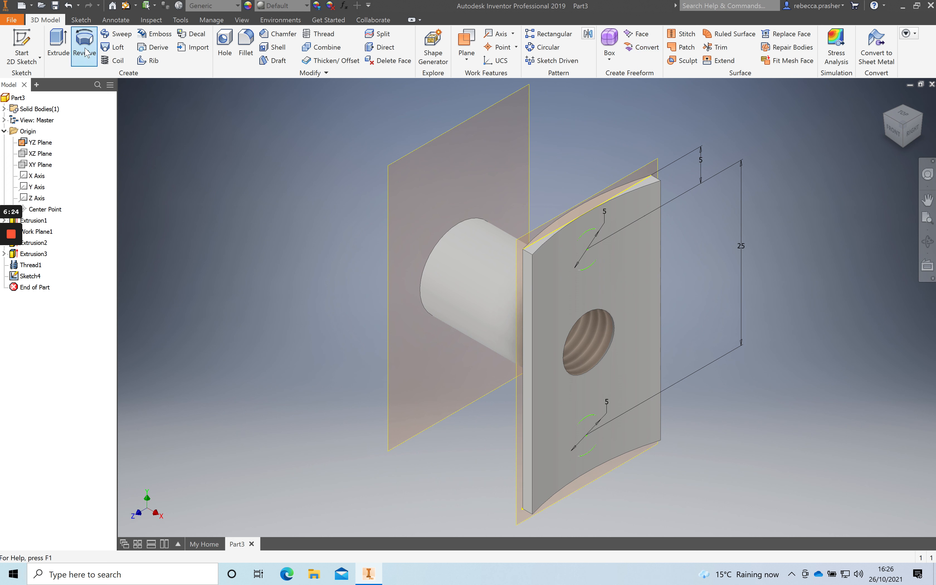
Extrude both 5 mm circles as a symmetric 35 mm cut through the panel
{"action": "left_click", "coordinate": [62, 44]}
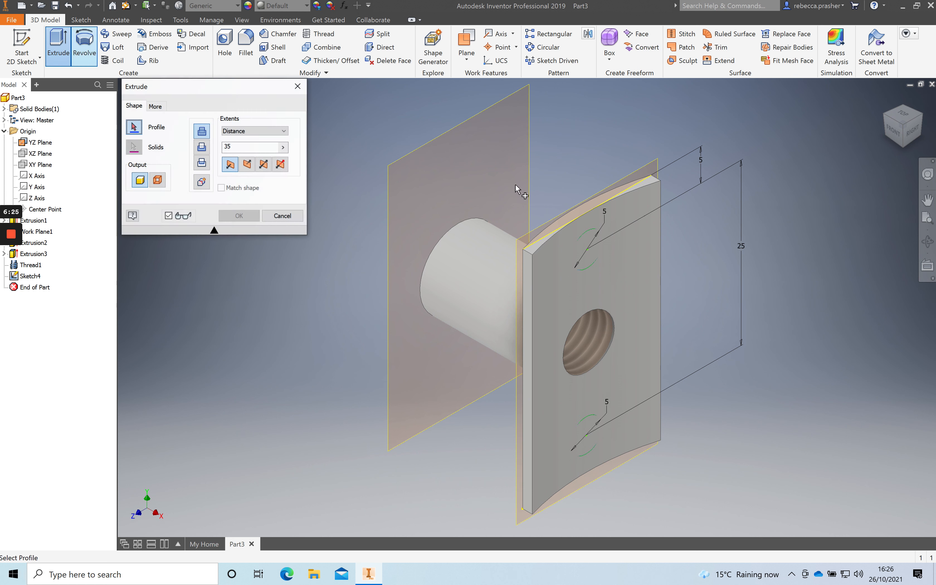
{"action": "left_click", "coordinate": [590, 251]}
{"action": "left_click", "coordinate": [588, 445]}
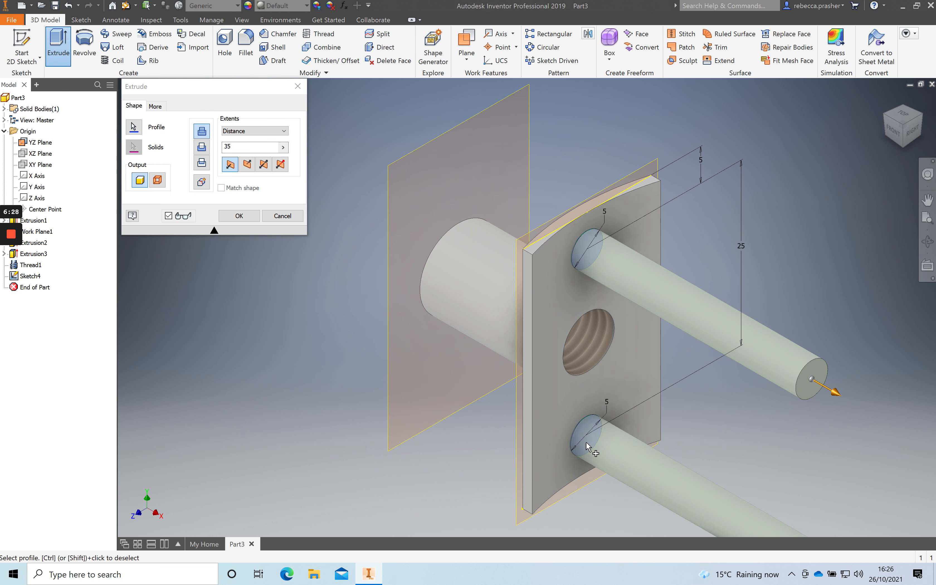
{"action": "left_click", "coordinate": [264, 165]}
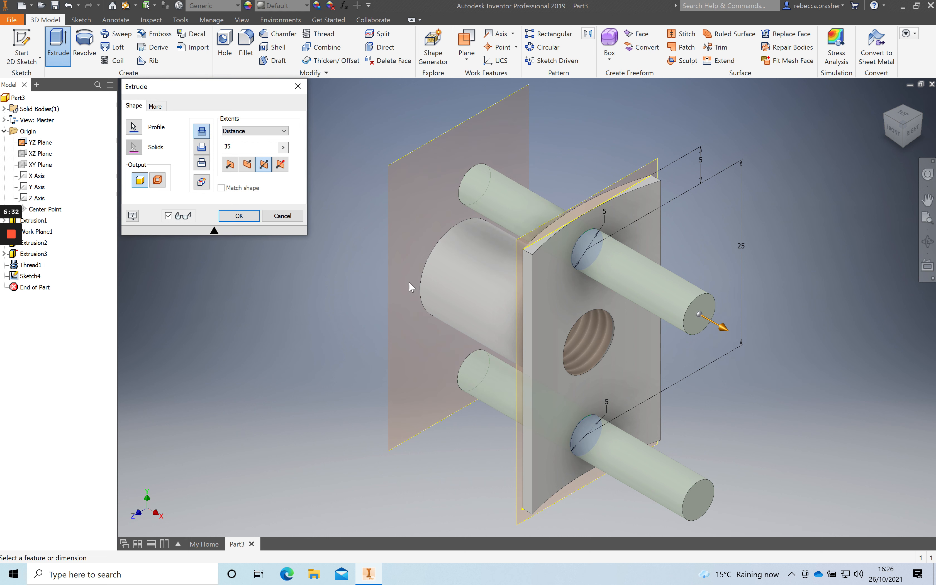
{"action": "left_click", "coordinate": [201, 147]}
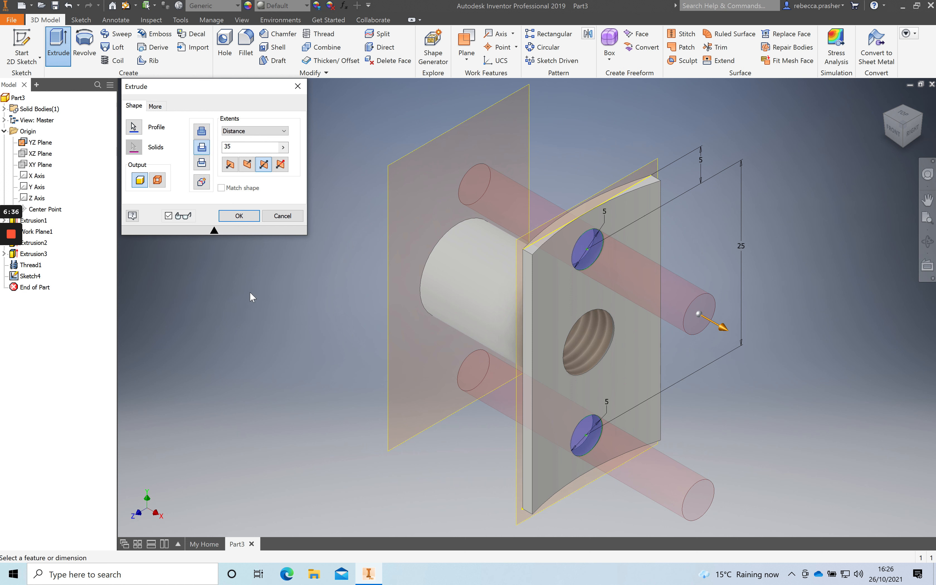
{"action": "left_click", "coordinate": [239, 216]}
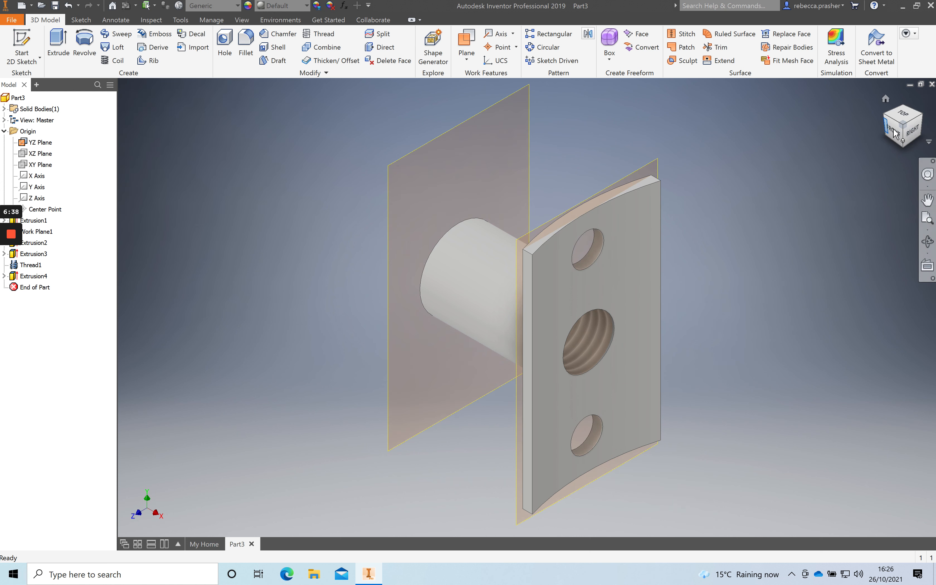
Hide the YZ origin plane at the curved panel and the offset work plane around the cylinder
{"action": "left_click", "coordinate": [896, 131]}
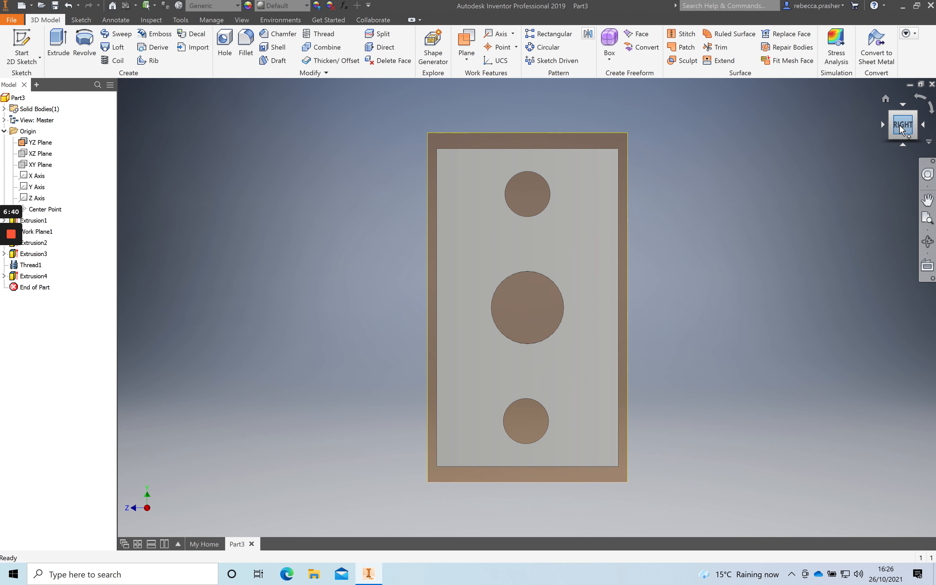
{"action": "left_click", "coordinate": [889, 114]}
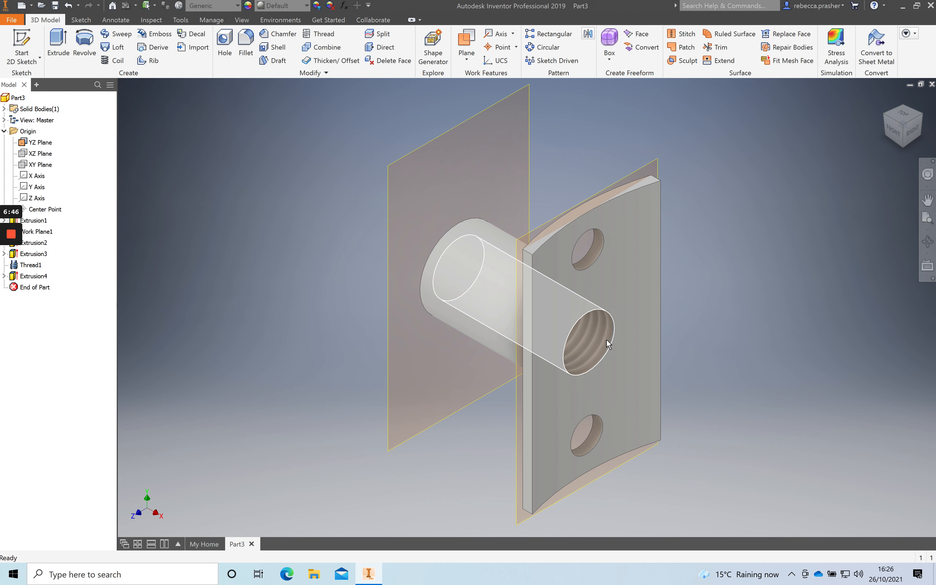
{"action": "right_click", "coordinate": [639, 173]}
{"action": "left_click", "coordinate": [665, 184]}
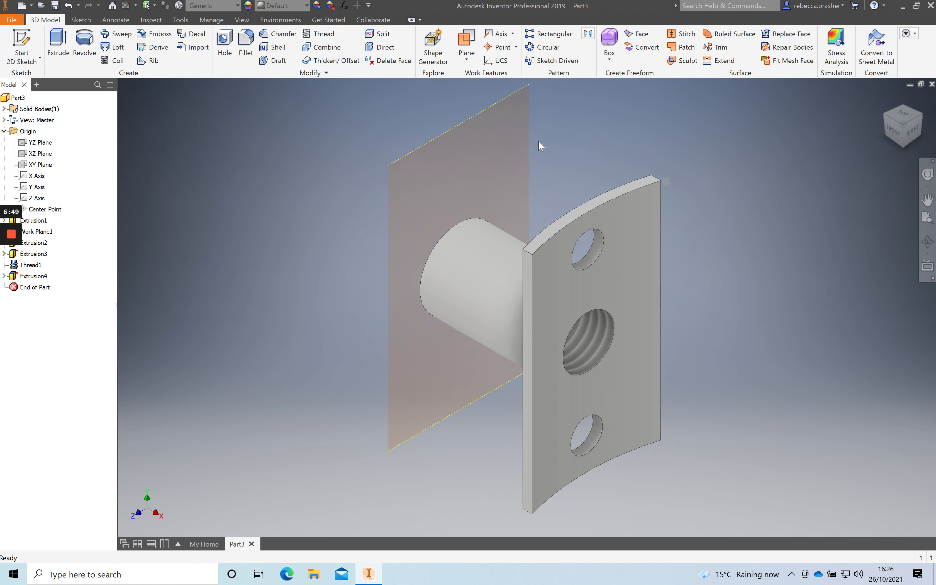
{"action": "right_click", "coordinate": [481, 112]}
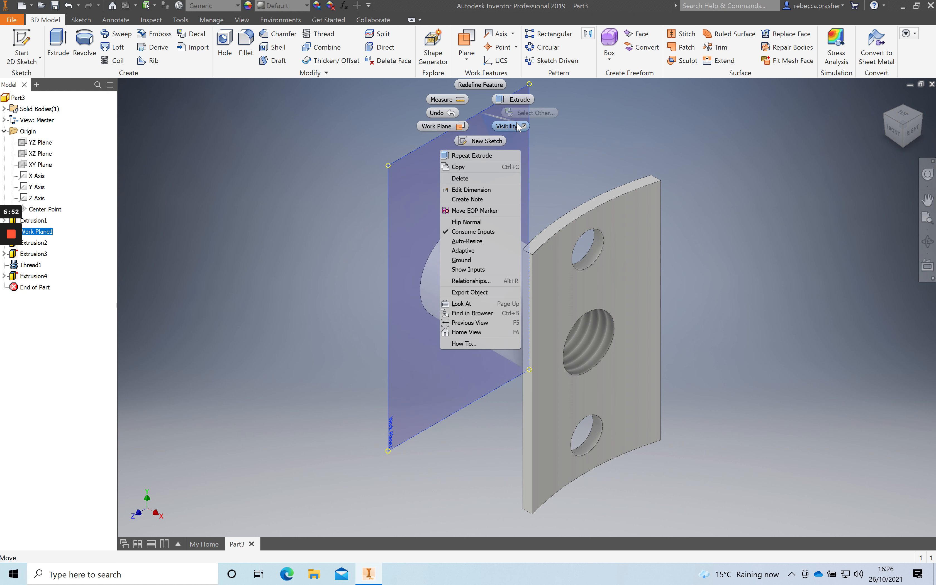
{"action": "left_click", "coordinate": [506, 126]}
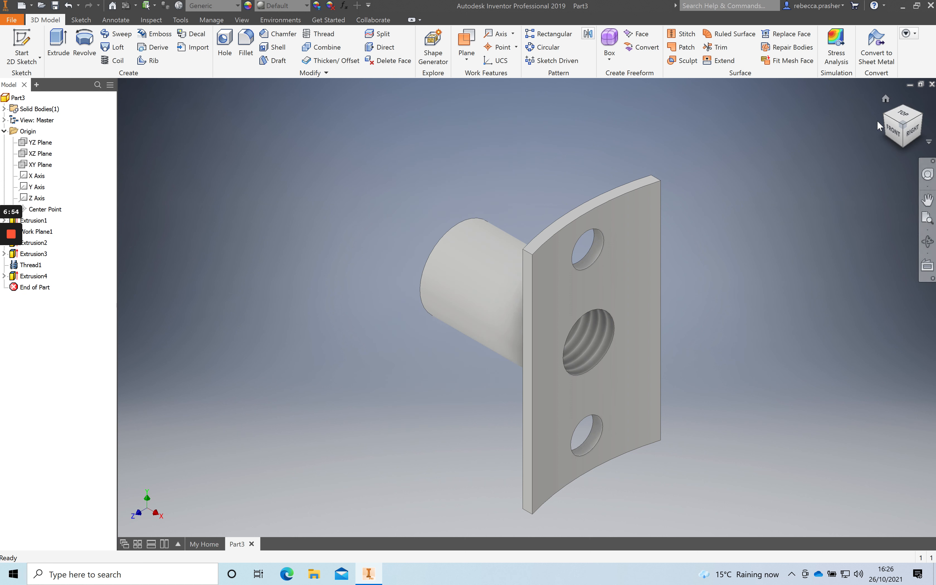
Fillet the edge where the cylinder meets the curved panel with a constant 3 mm radius
{"action": "left_click", "coordinate": [886, 117]}
{"action": "left_click", "coordinate": [888, 119]}
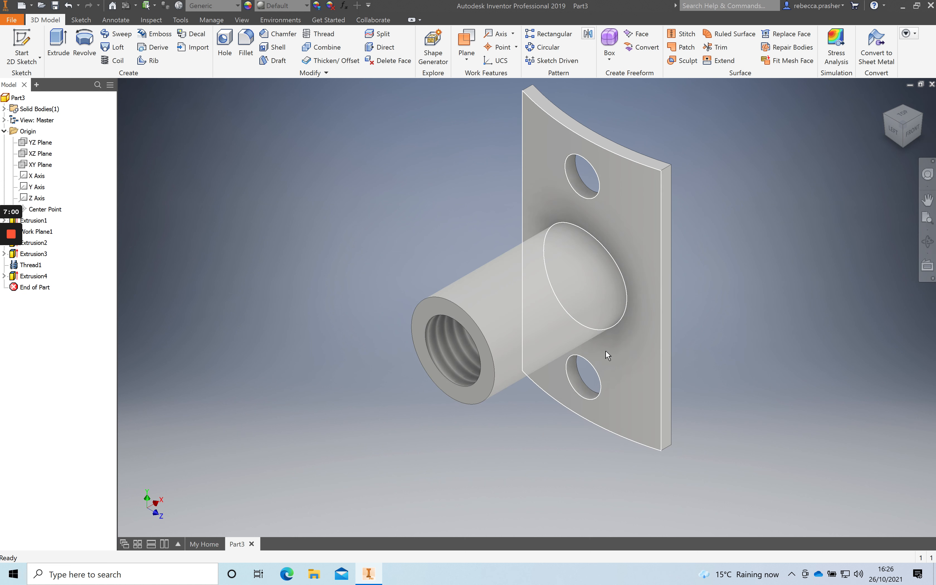
{"action": "left_click", "coordinate": [250, 40]}
{"action": "left_click", "coordinate": [151, 135]}
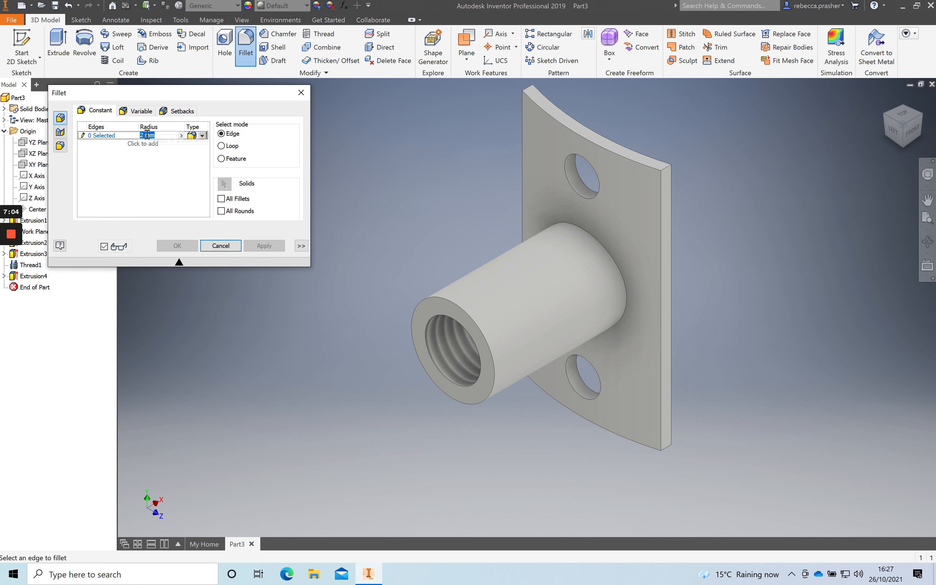
{"action": "type", "text": "3"}
{"action": "left_click", "coordinate": [153, 166]}
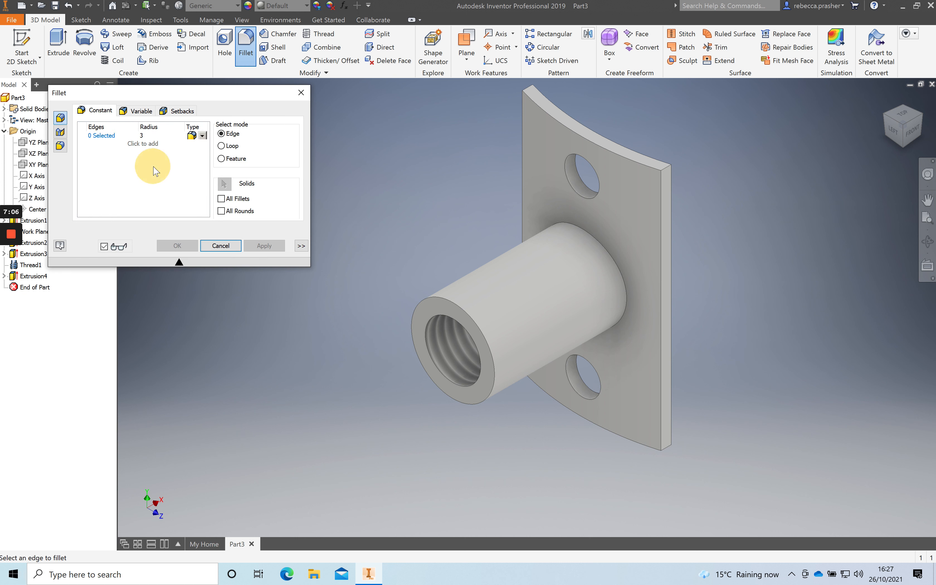
{"action": "left_click", "coordinate": [588, 234]}
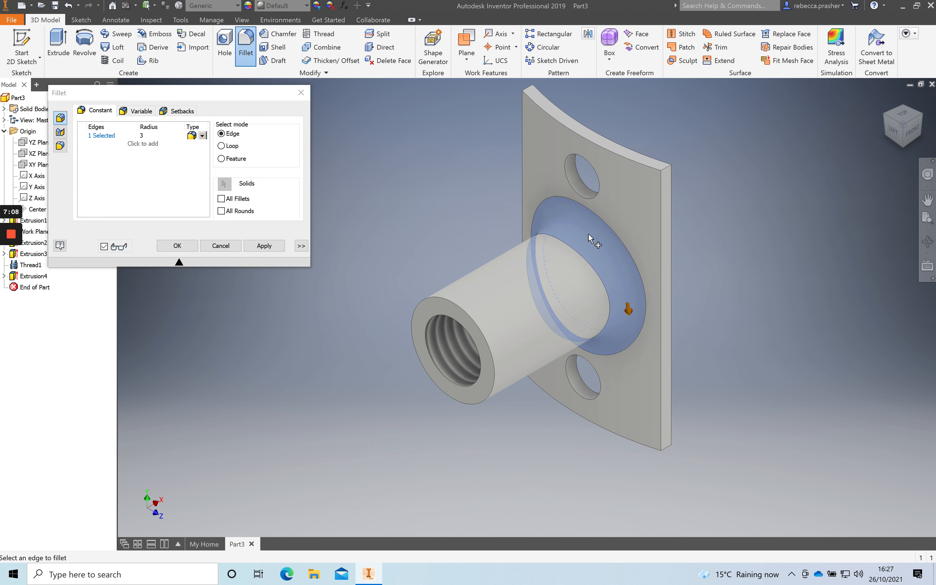
{"action": "left_click", "coordinate": [161, 248]}
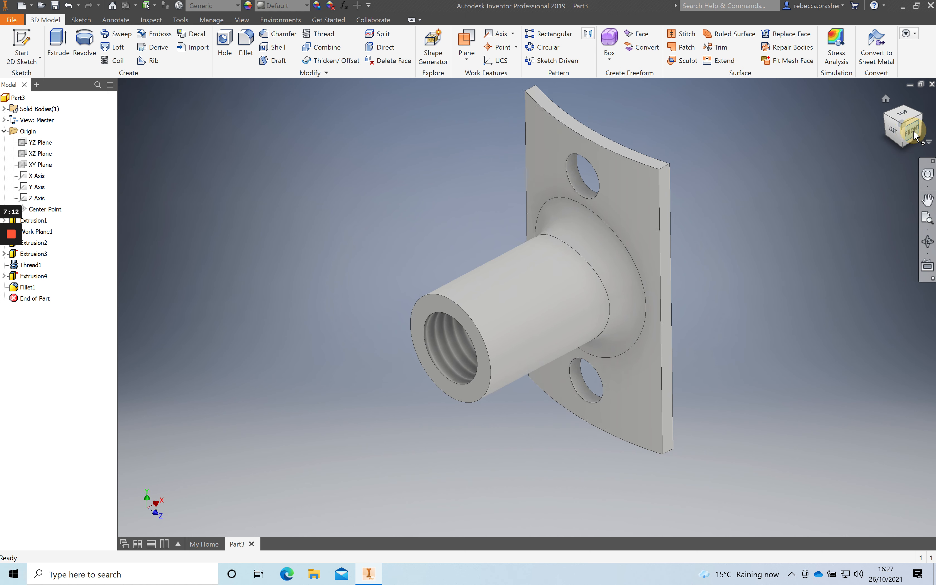
{"action": "left_click", "coordinate": [912, 133]}
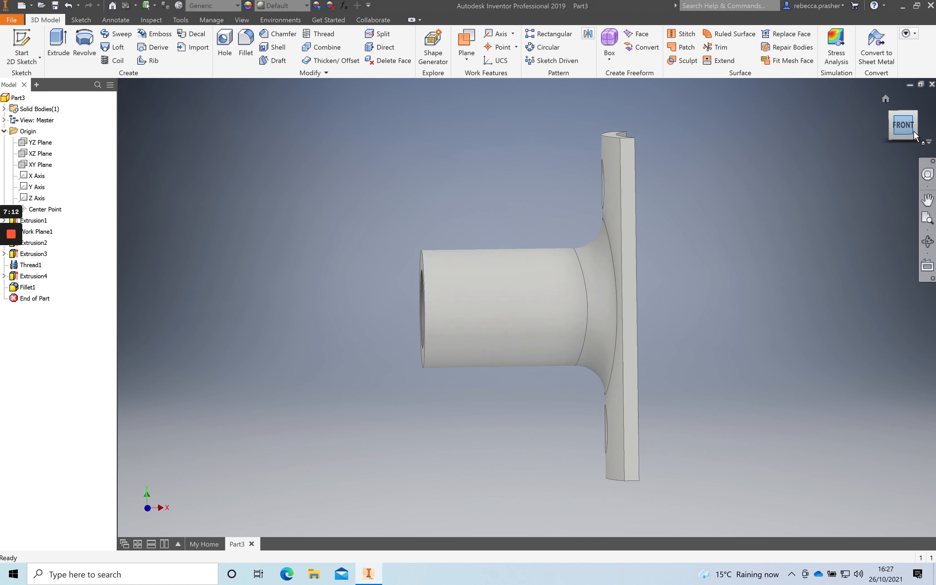
{"action": "left_click", "coordinate": [916, 116]}
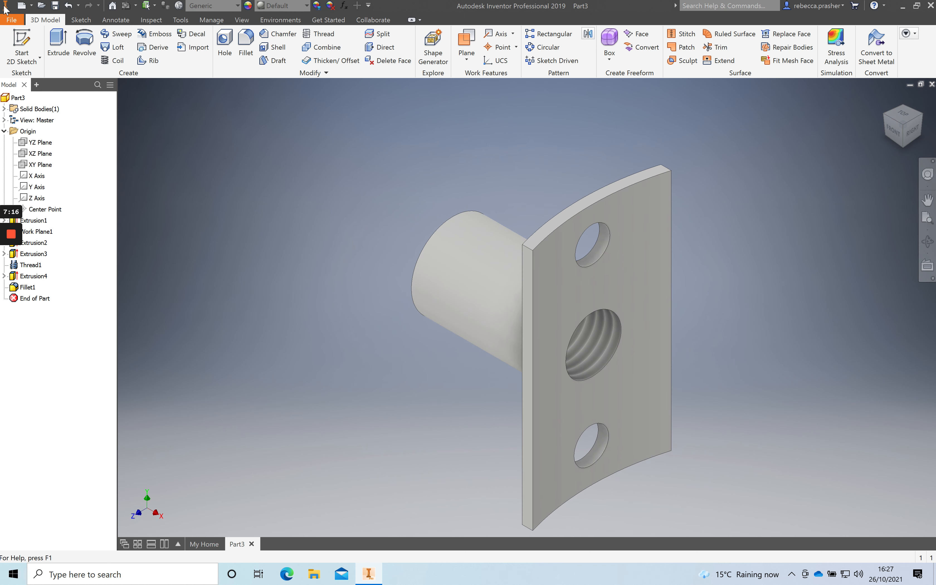
{"action": "left_click", "coordinate": [10, 21]}
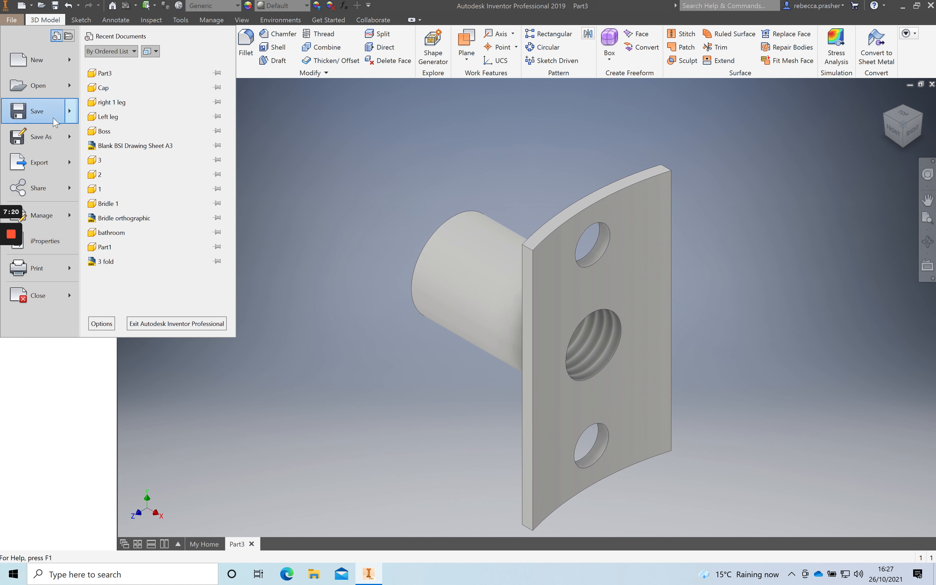
{"action": "mouse_move", "coordinate": [43, 143]}
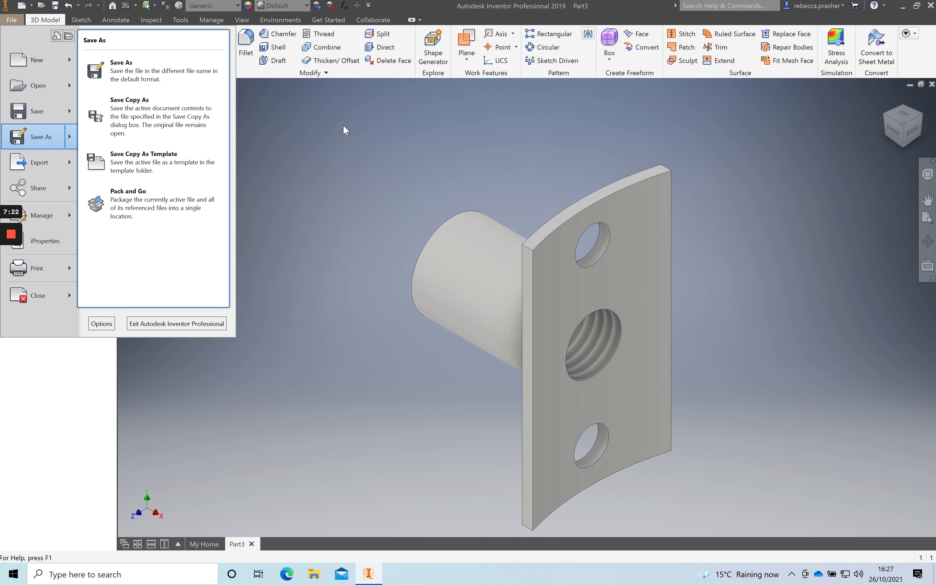
{"action": "left_click", "coordinate": [373, 127]}
{"action": "mouse_move", "coordinate": [8, 239]}
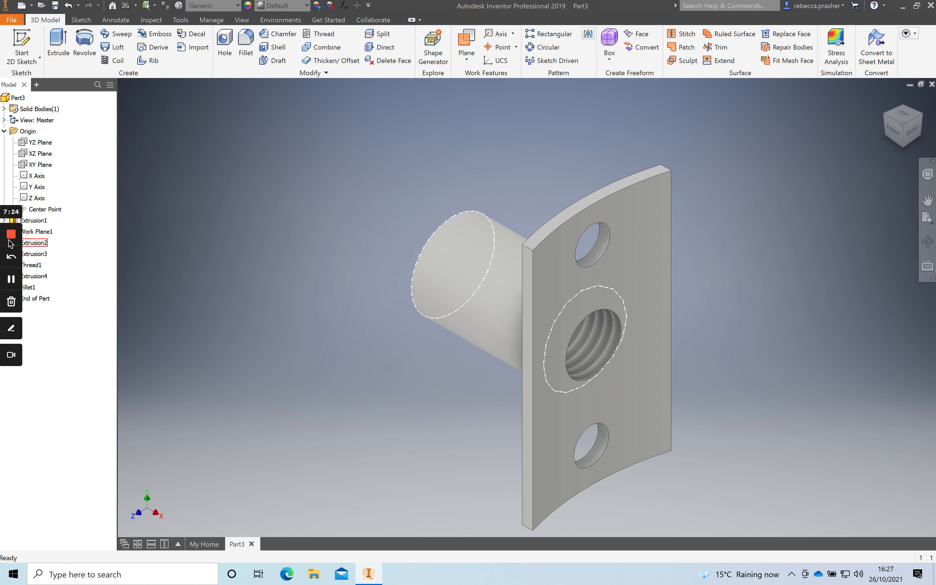